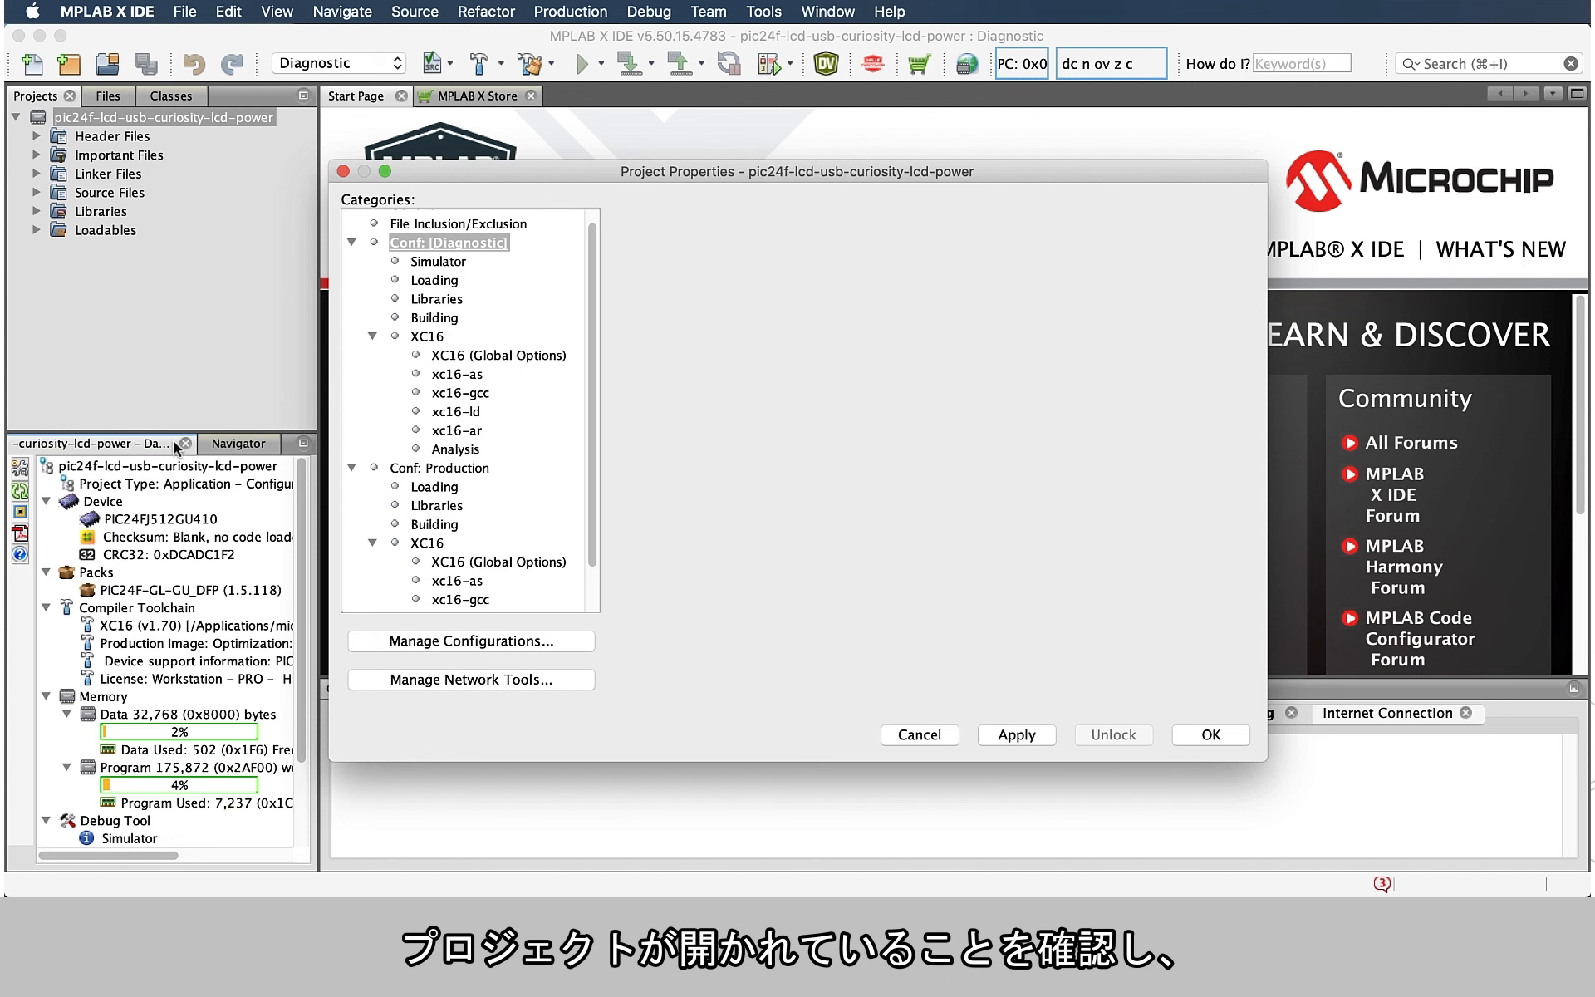
- Set the xc16-gcc optimization level to 0 for the Diagnostic configuration and accept the project properties
{"action": "left_click", "coordinate": [460, 393]}
{"action": "left_click", "coordinate": [834, 246]}
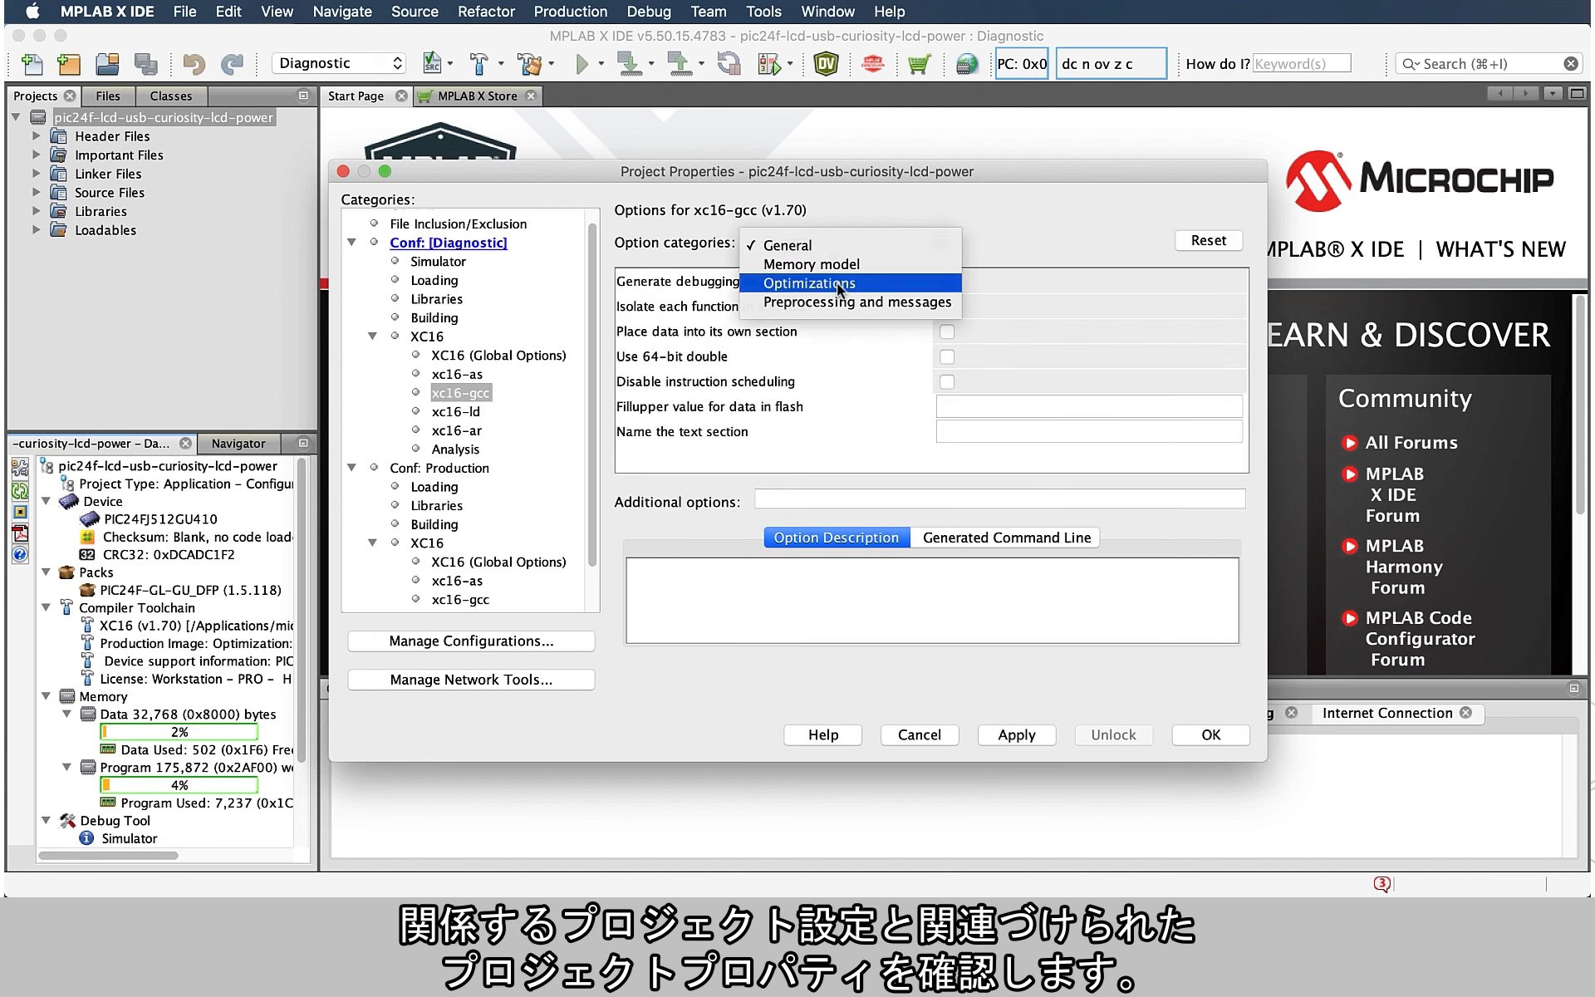
{"action": "left_click", "coordinate": [810, 283]}
{"action": "left_click", "coordinate": [1009, 282]}
{"action": "left_click", "coordinate": [1014, 228]}
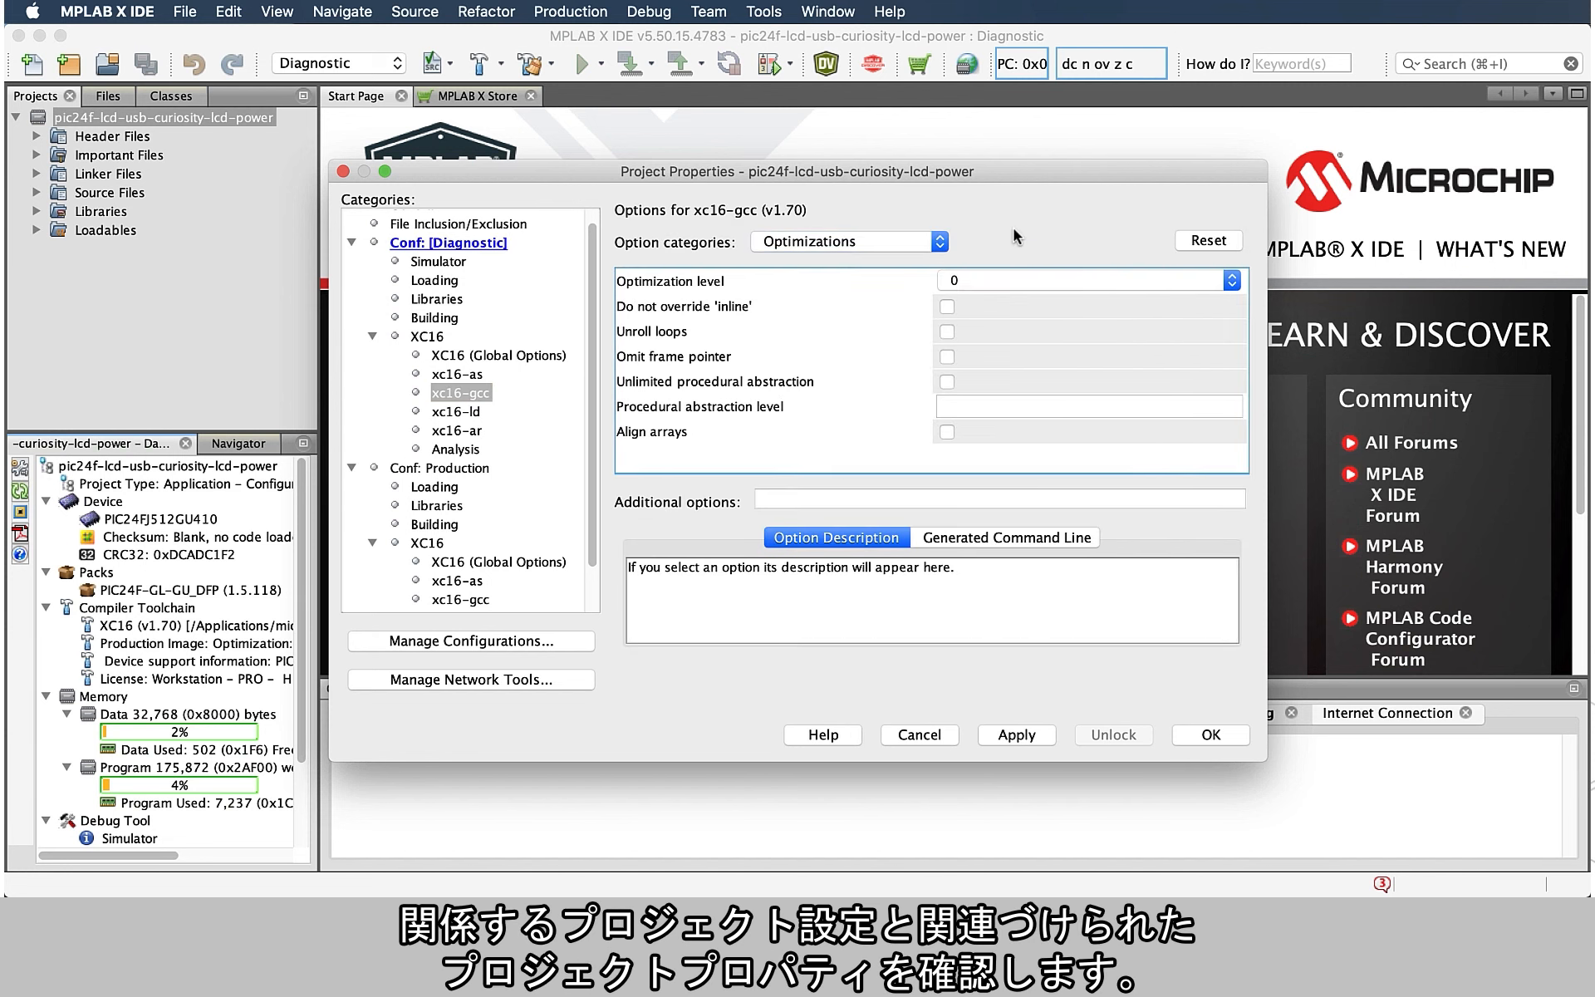
{"action": "left_click", "coordinate": [1209, 734]}
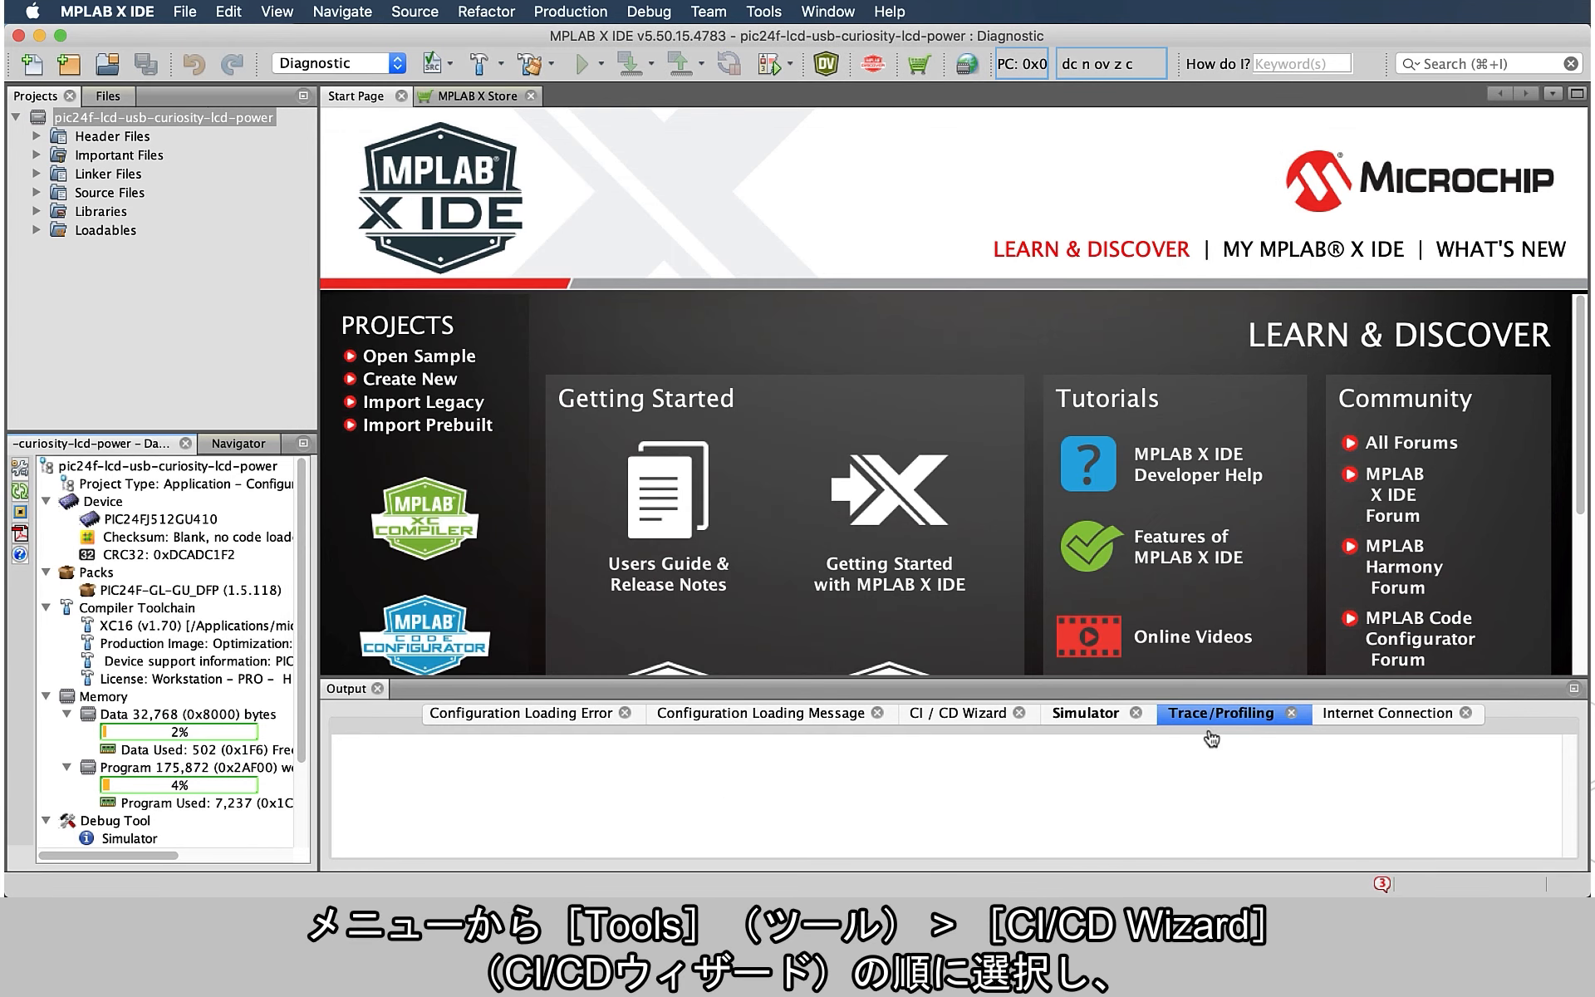
- Start the CI/CD Wizard and choose to generate Jenkins Pipeline Files for the pic24f-lcd-usb-curiosity project
{"action": "left_click", "coordinate": [768, 12]}
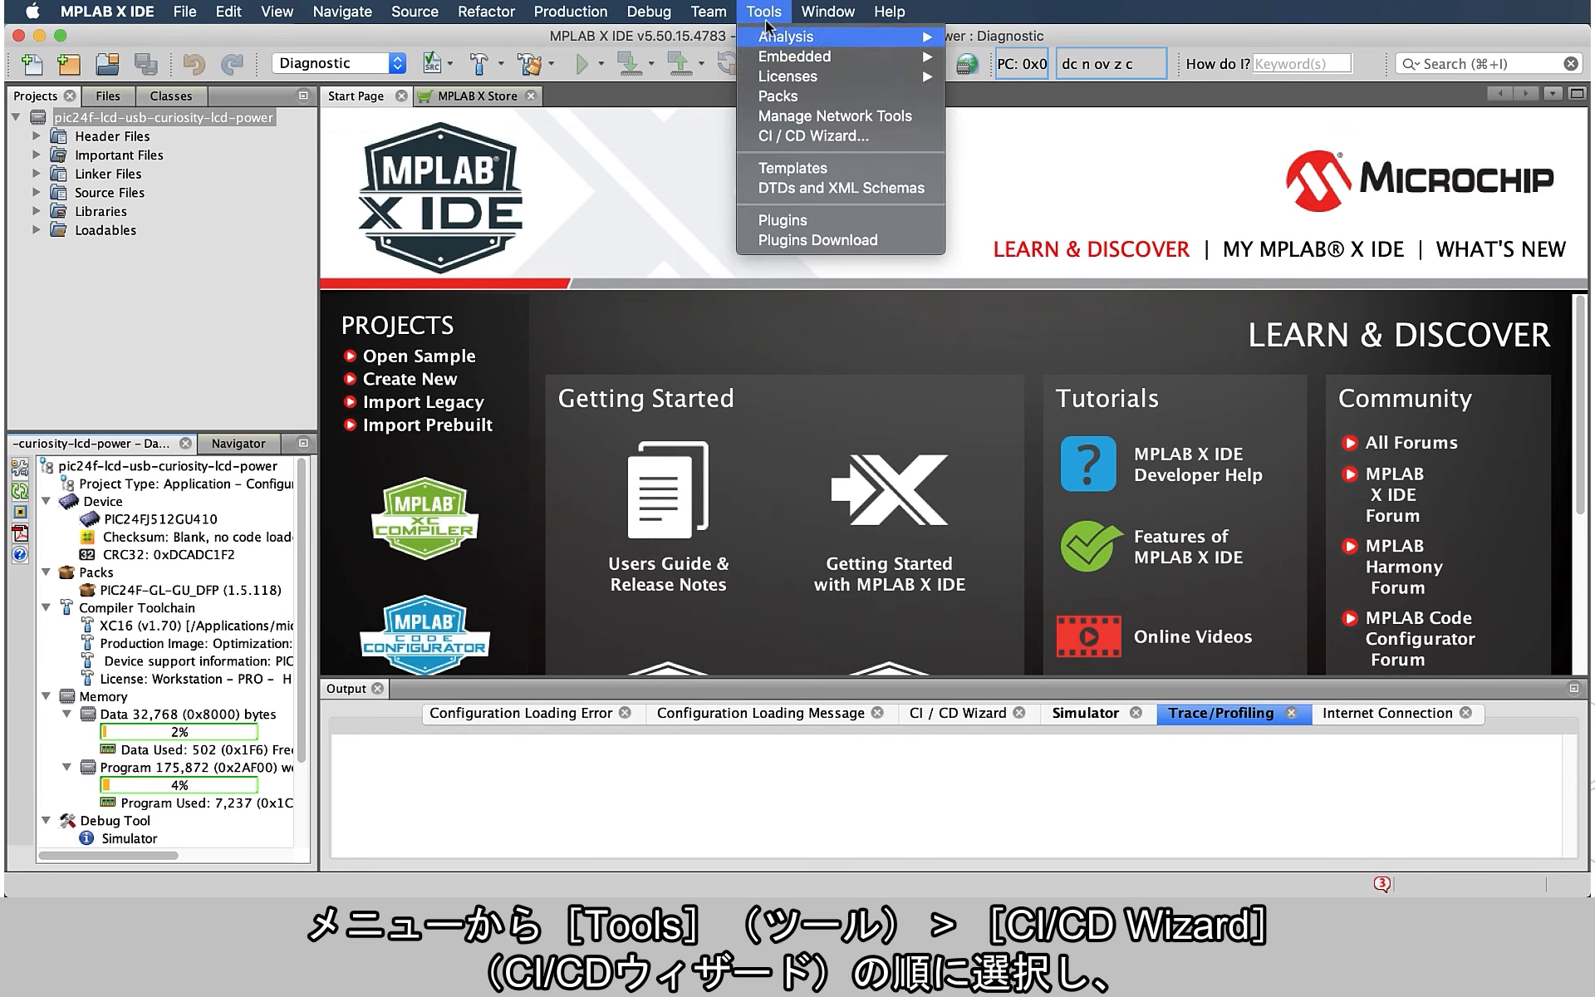
{"action": "left_click", "coordinate": [781, 138]}
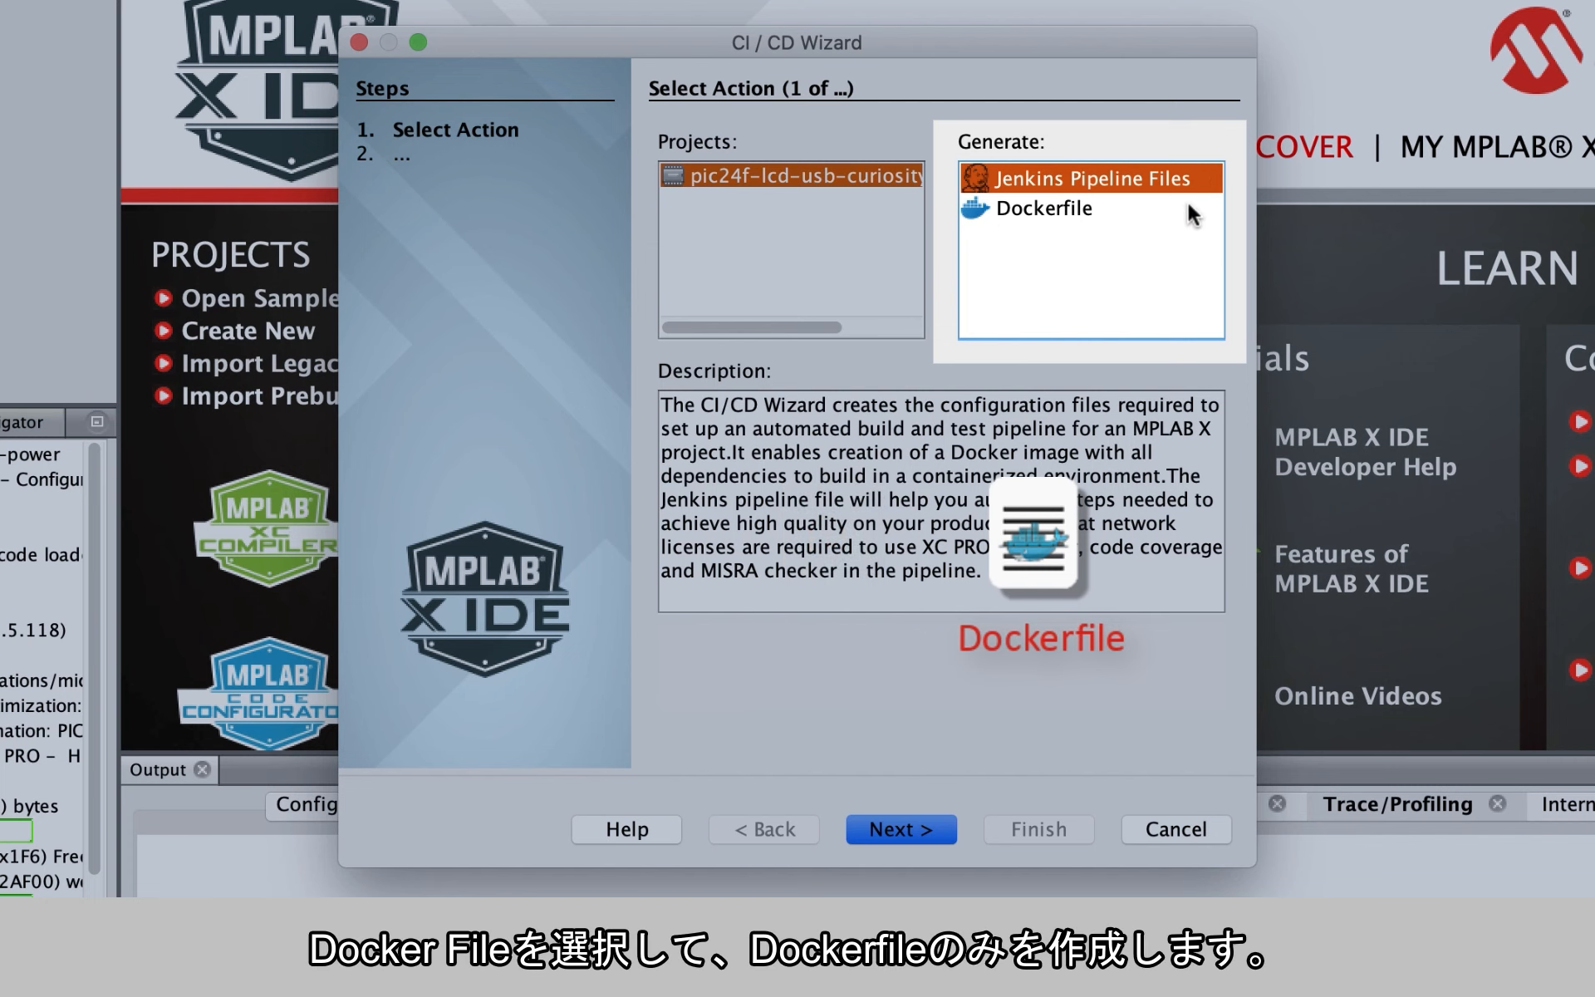
{"action": "left_click", "coordinate": [1189, 208]}
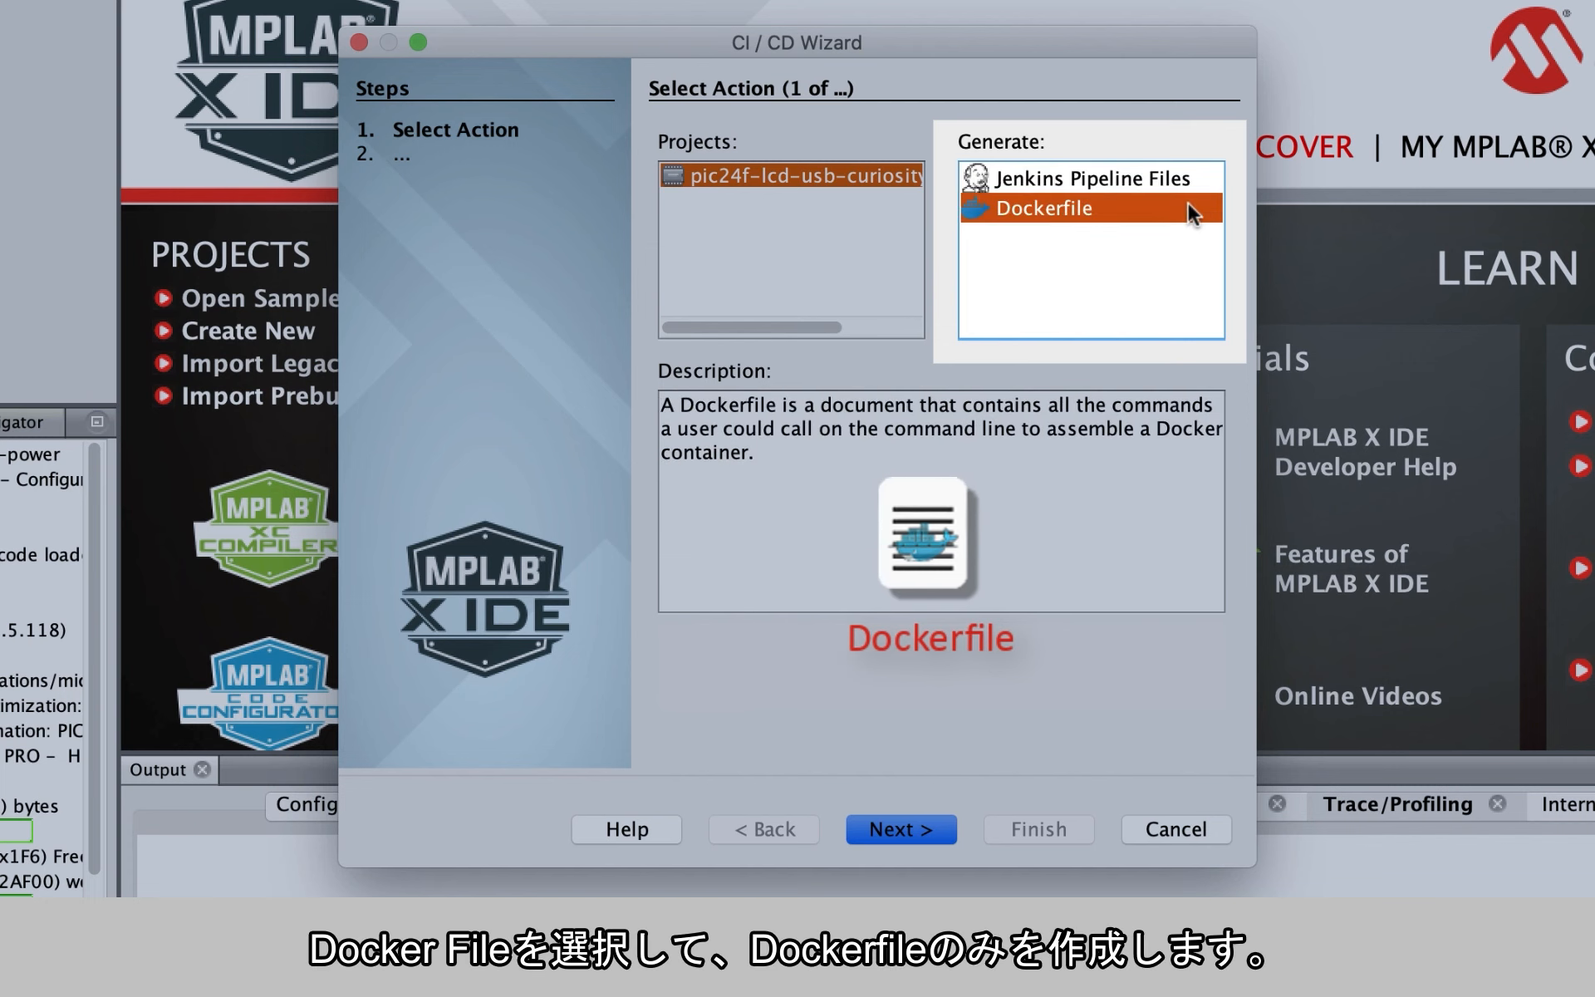
{"action": "left_click", "coordinate": [1181, 178]}
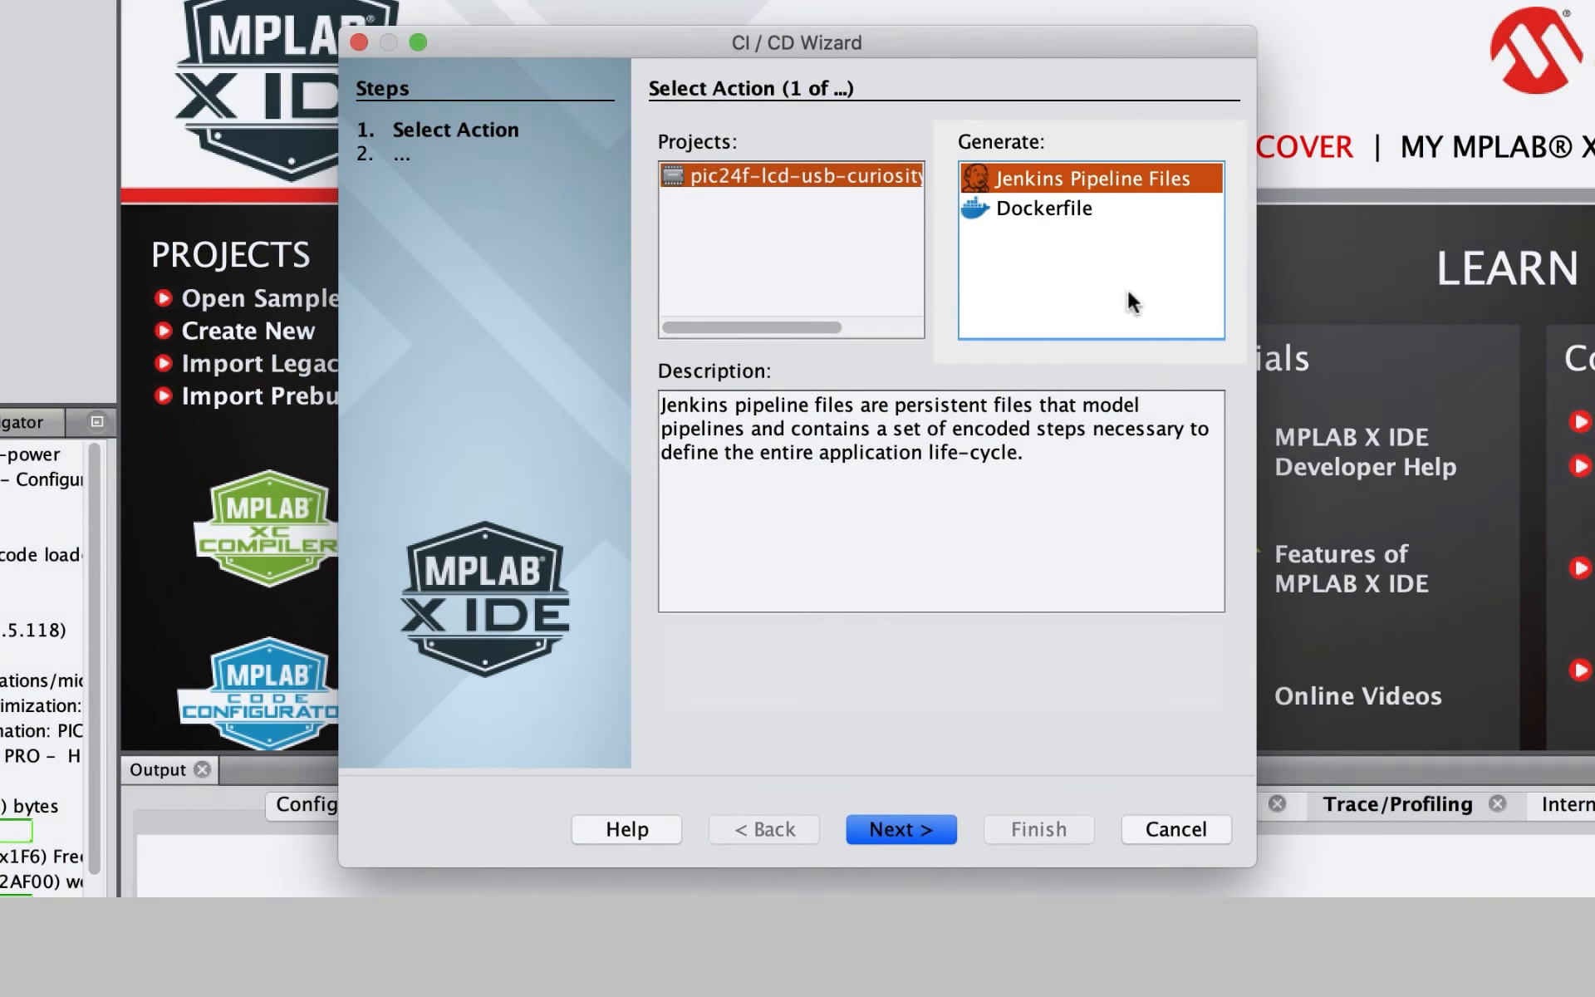
{"action": "left_click", "coordinate": [889, 829]}
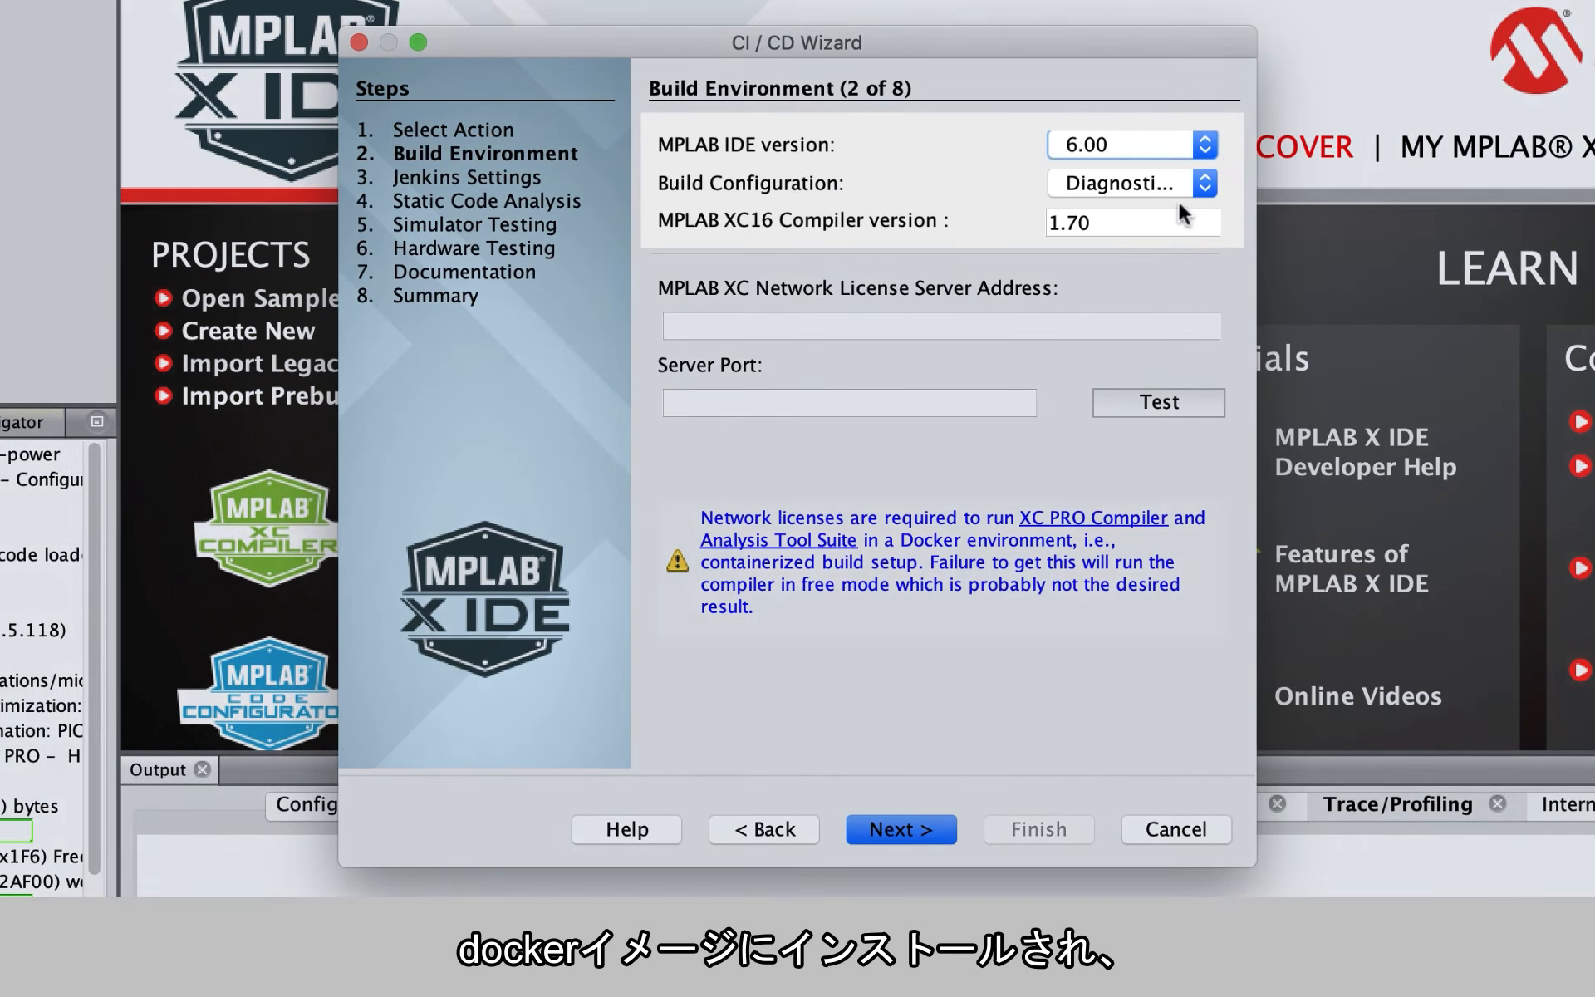
- Select MPLAB IDE version 6.00 and the Diagnostic build configuration for the build environment
{"action": "left_click", "coordinate": [1205, 145]}
{"action": "left_click", "coordinate": [1165, 176]}
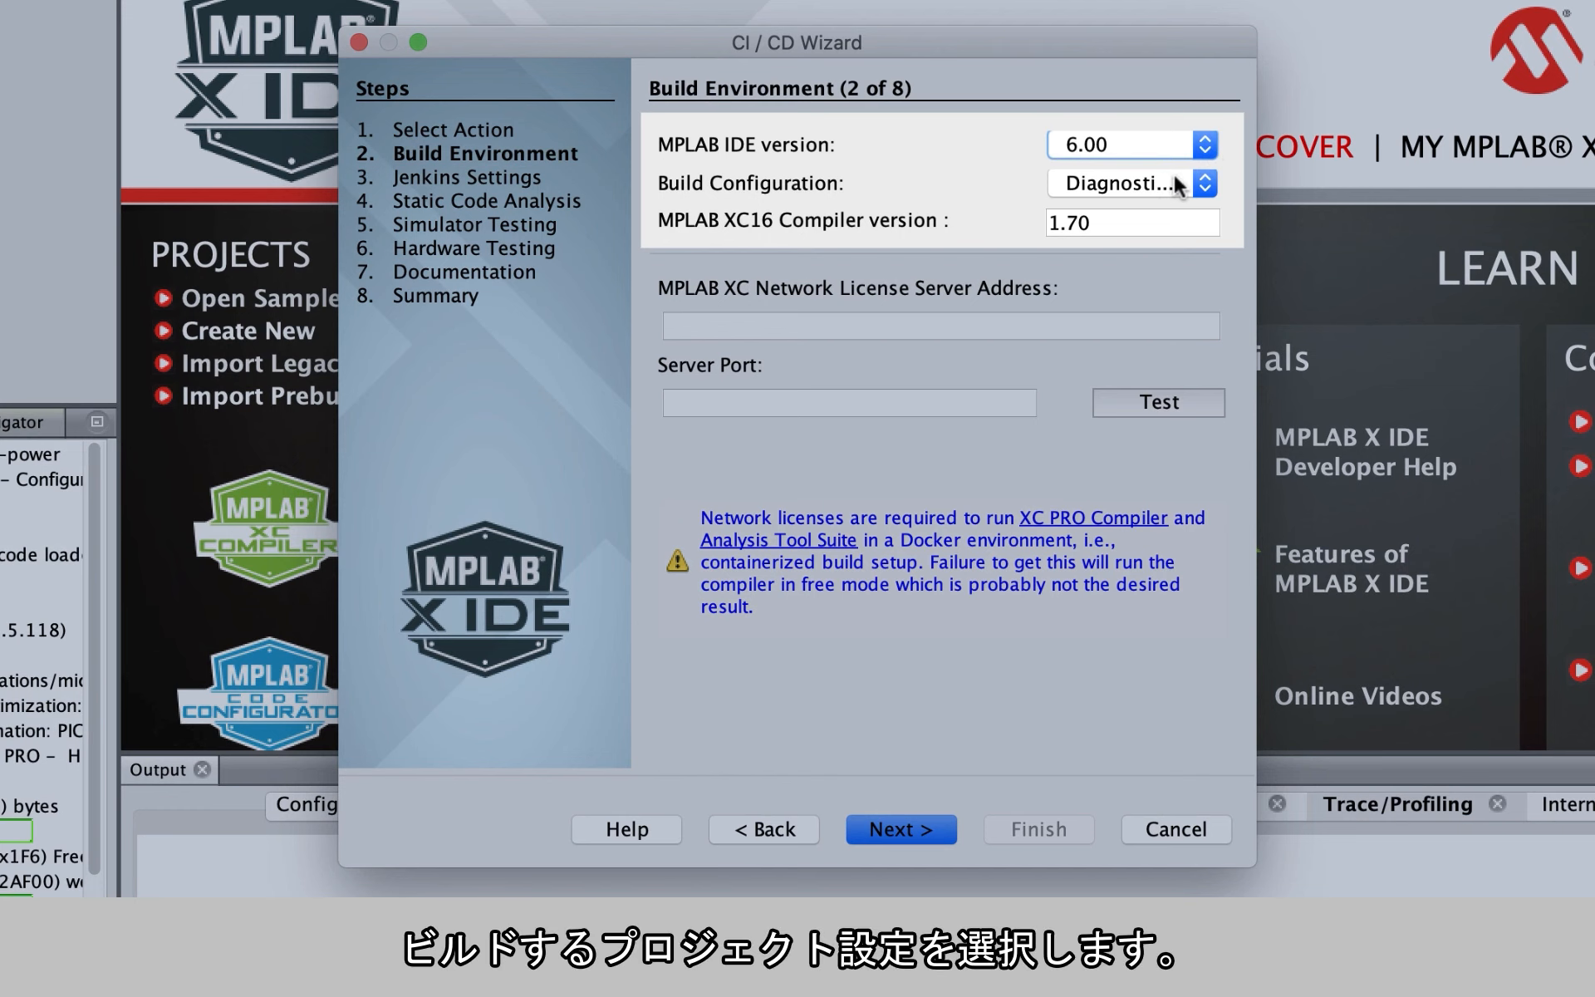
{"action": "left_click", "coordinate": [1174, 177]}
{"action": "left_click", "coordinate": [1175, 188]}
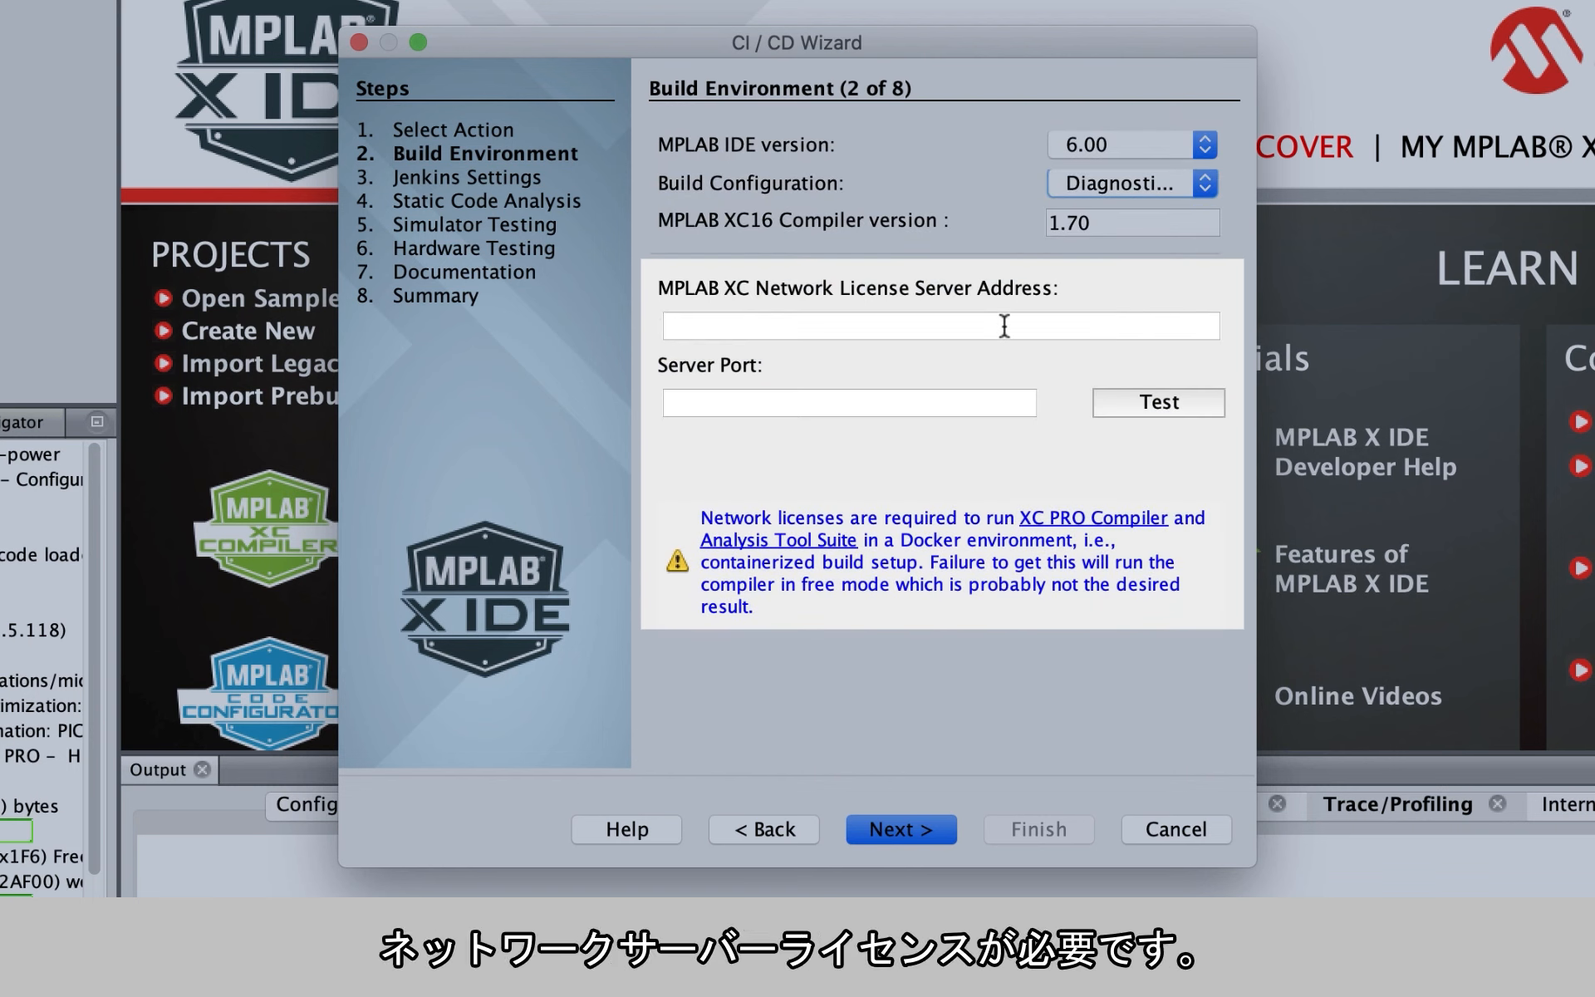
- Enter licenses.microchip.com with port 5053 as the XC network license server, test the connection and continue to the Jenkins settings
{"action": "left_click", "coordinate": [1004, 325]}
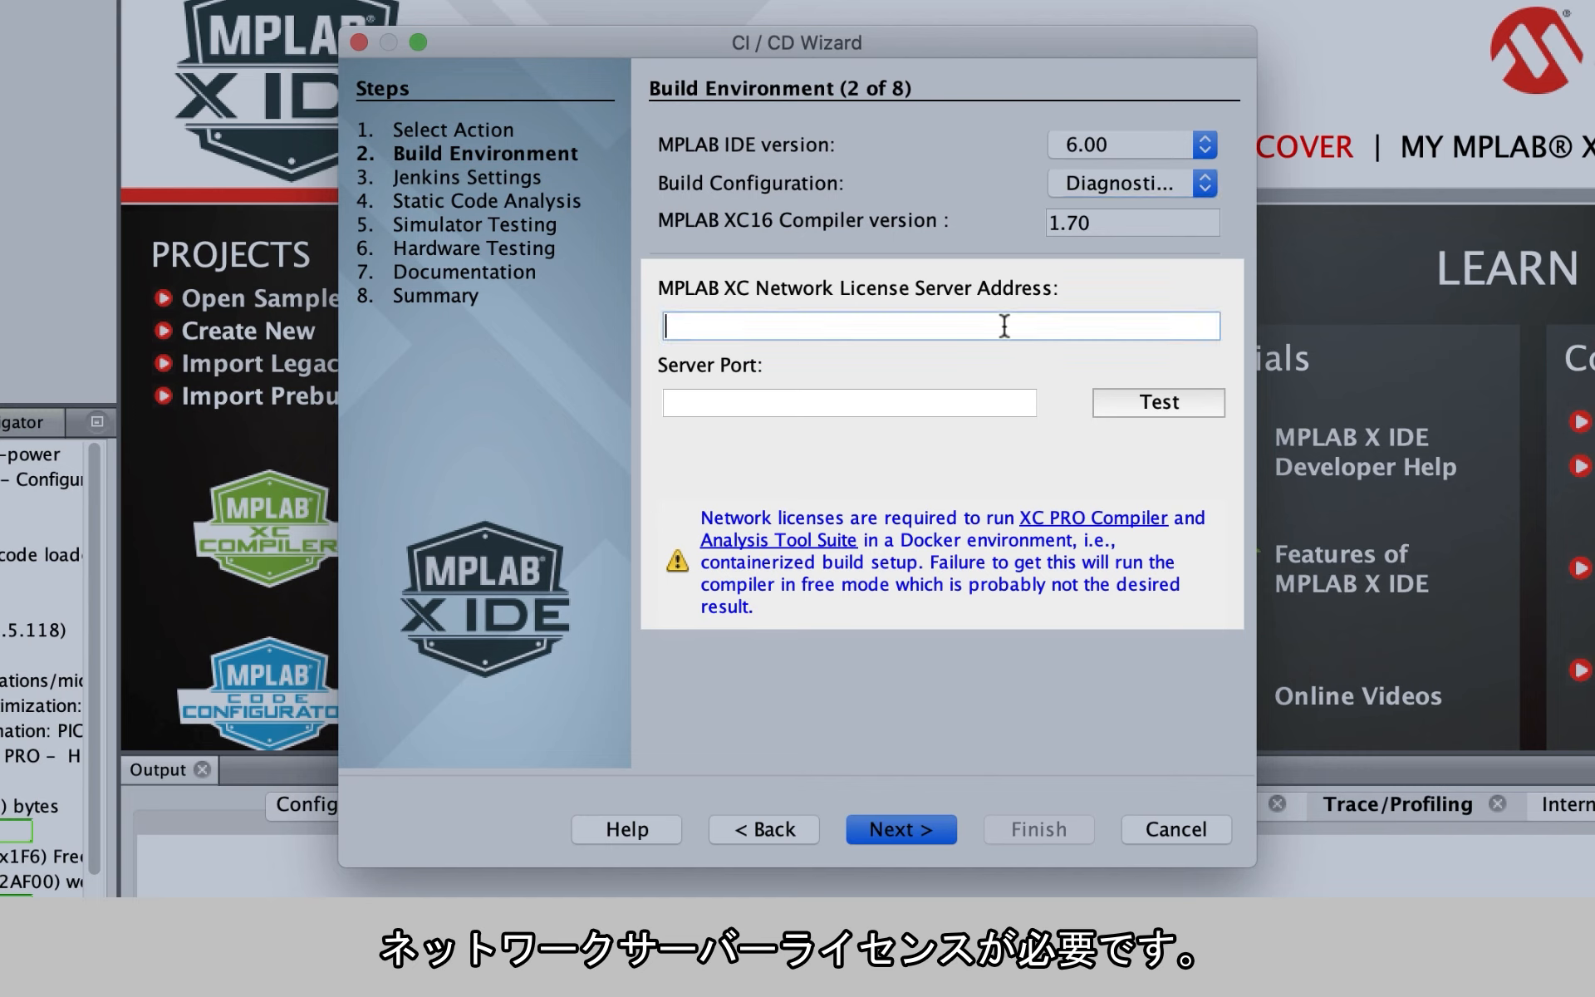
{"action": "type", "text": "lic"}
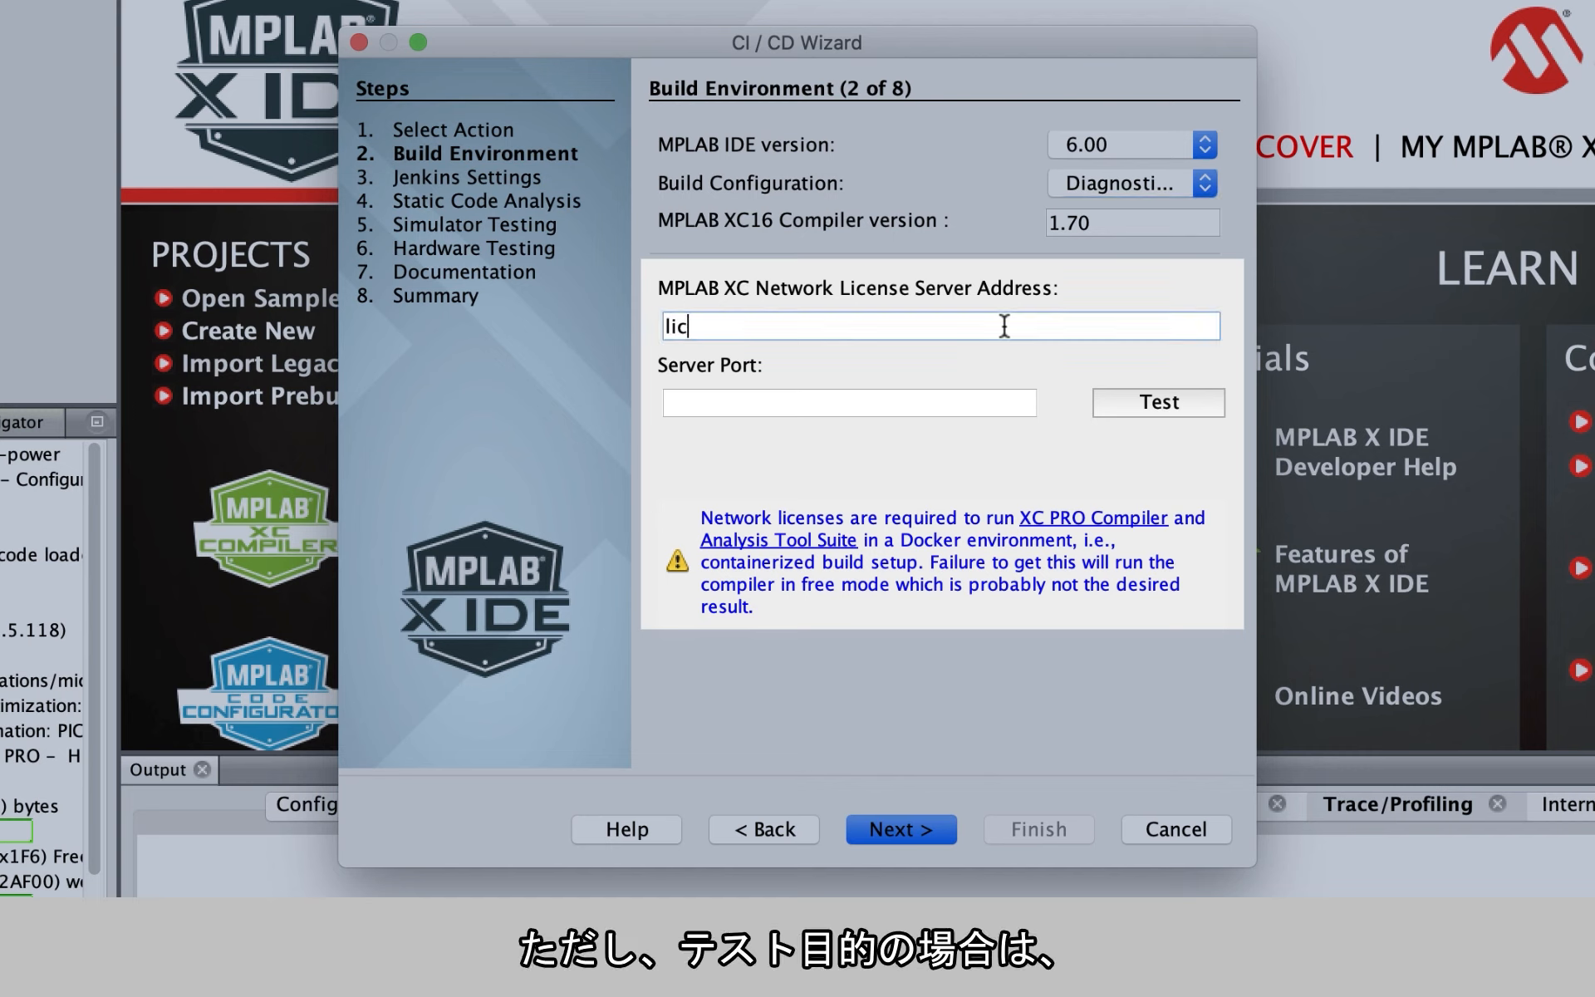
{"action": "type", "text": "enses.microchip"}
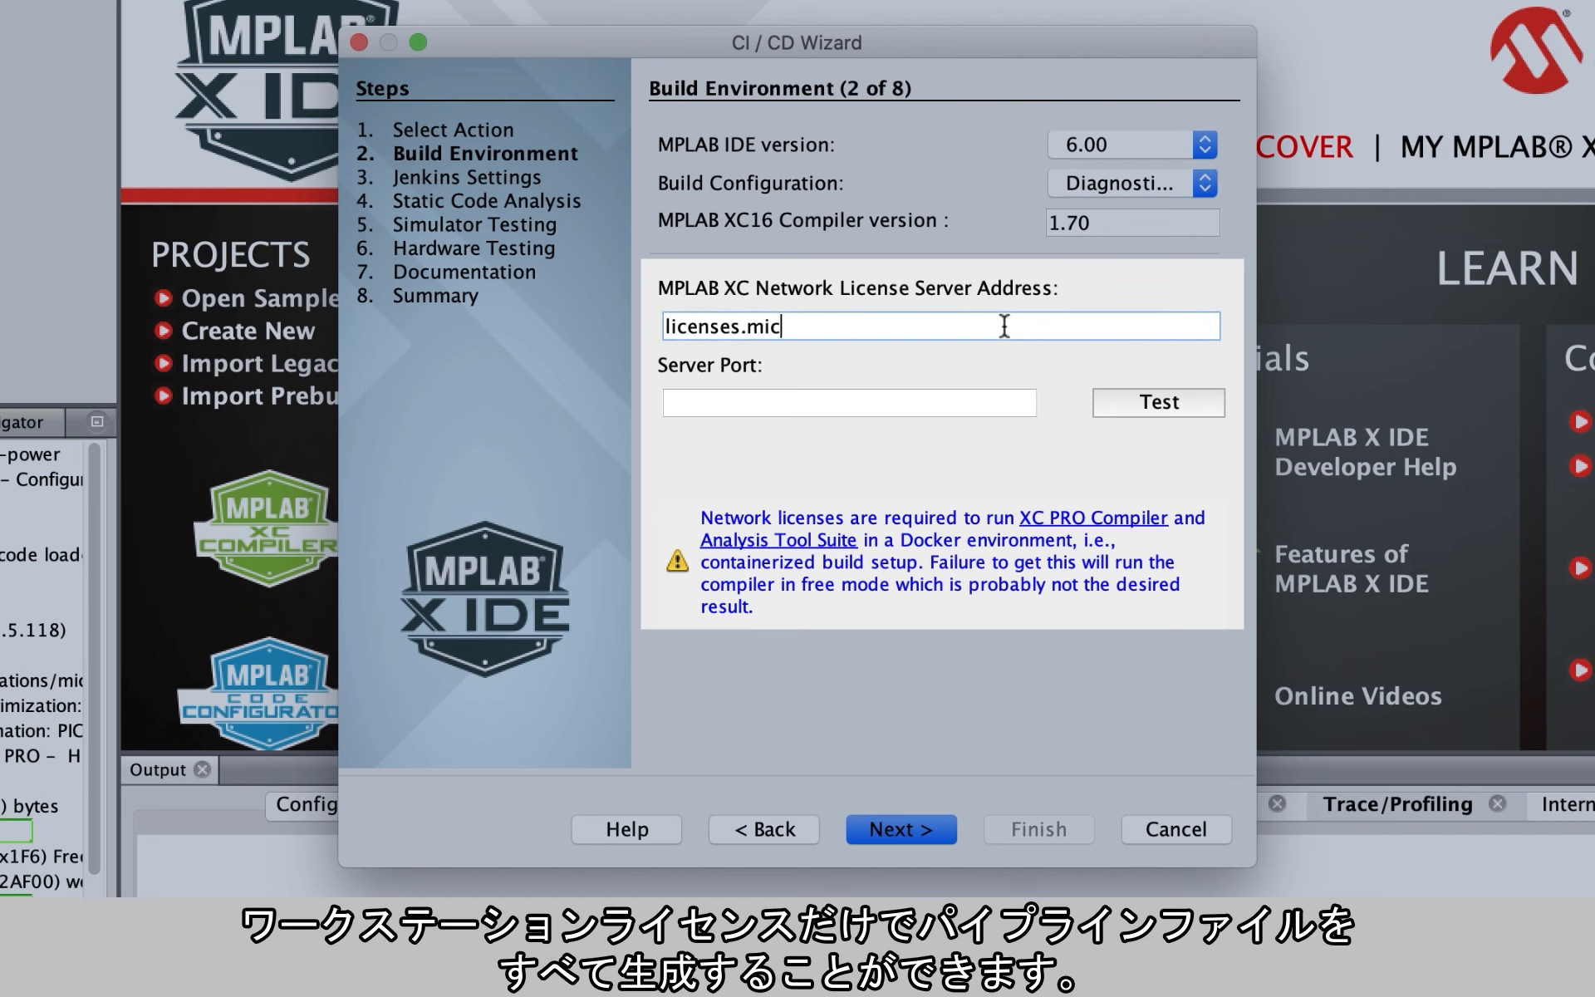
{"action": "type", "text": ".com"}
{"action": "key", "text": "Tab"}
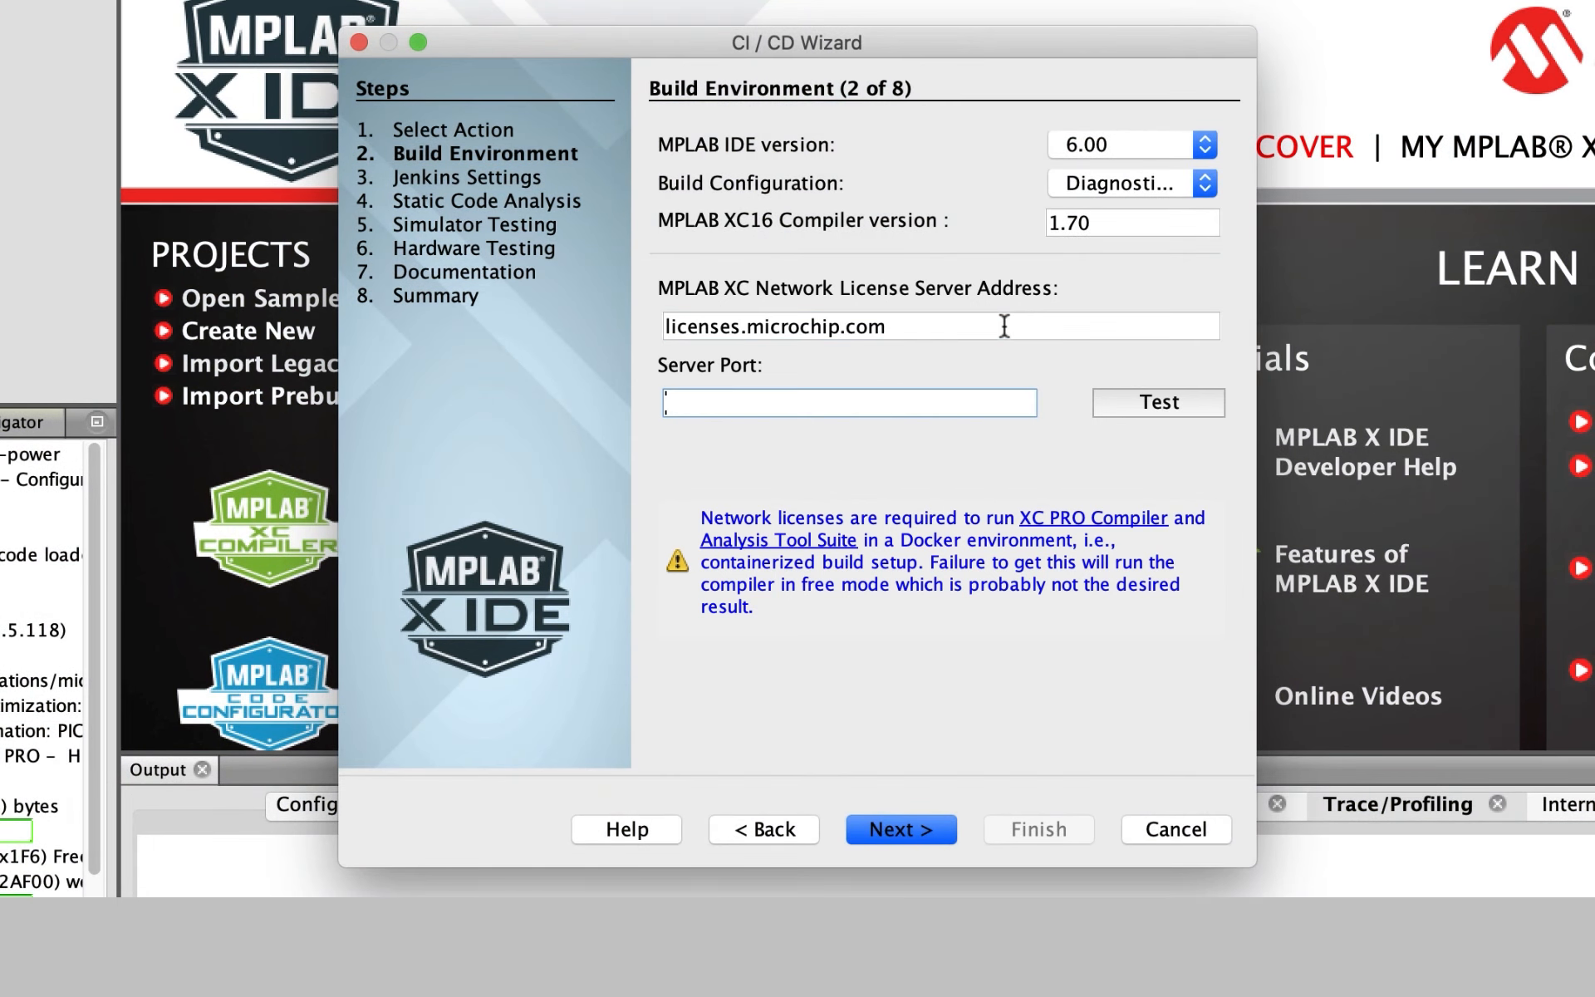
{"action": "type", "text": "5053"}
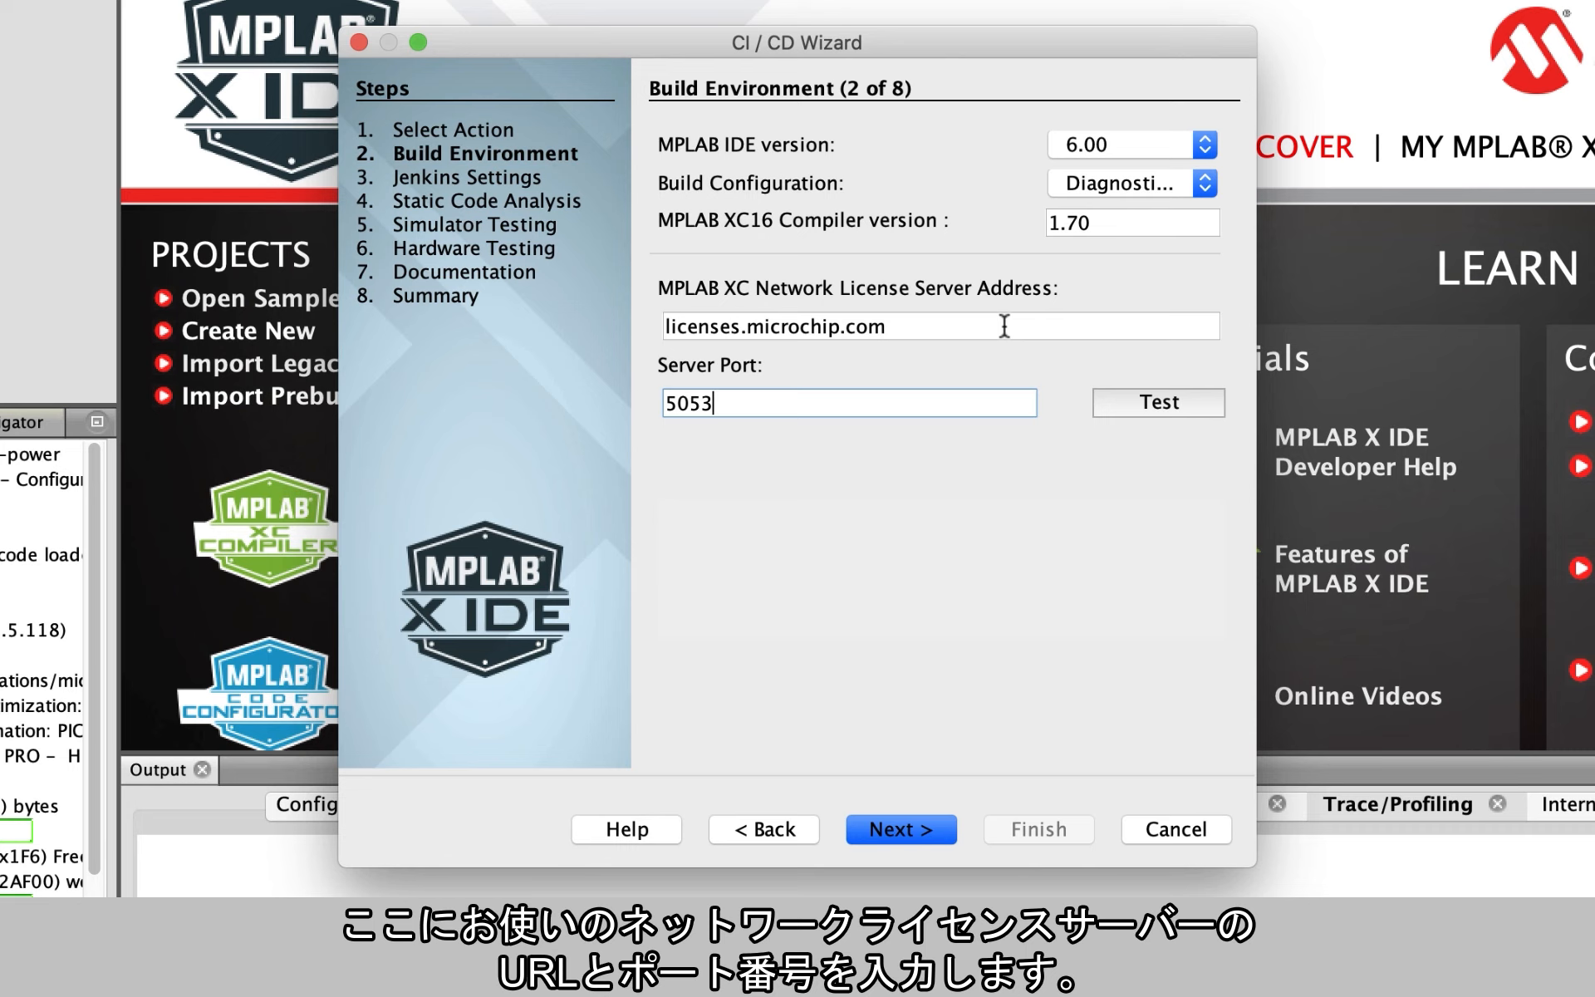
{"action": "left_click", "coordinate": [1114, 405]}
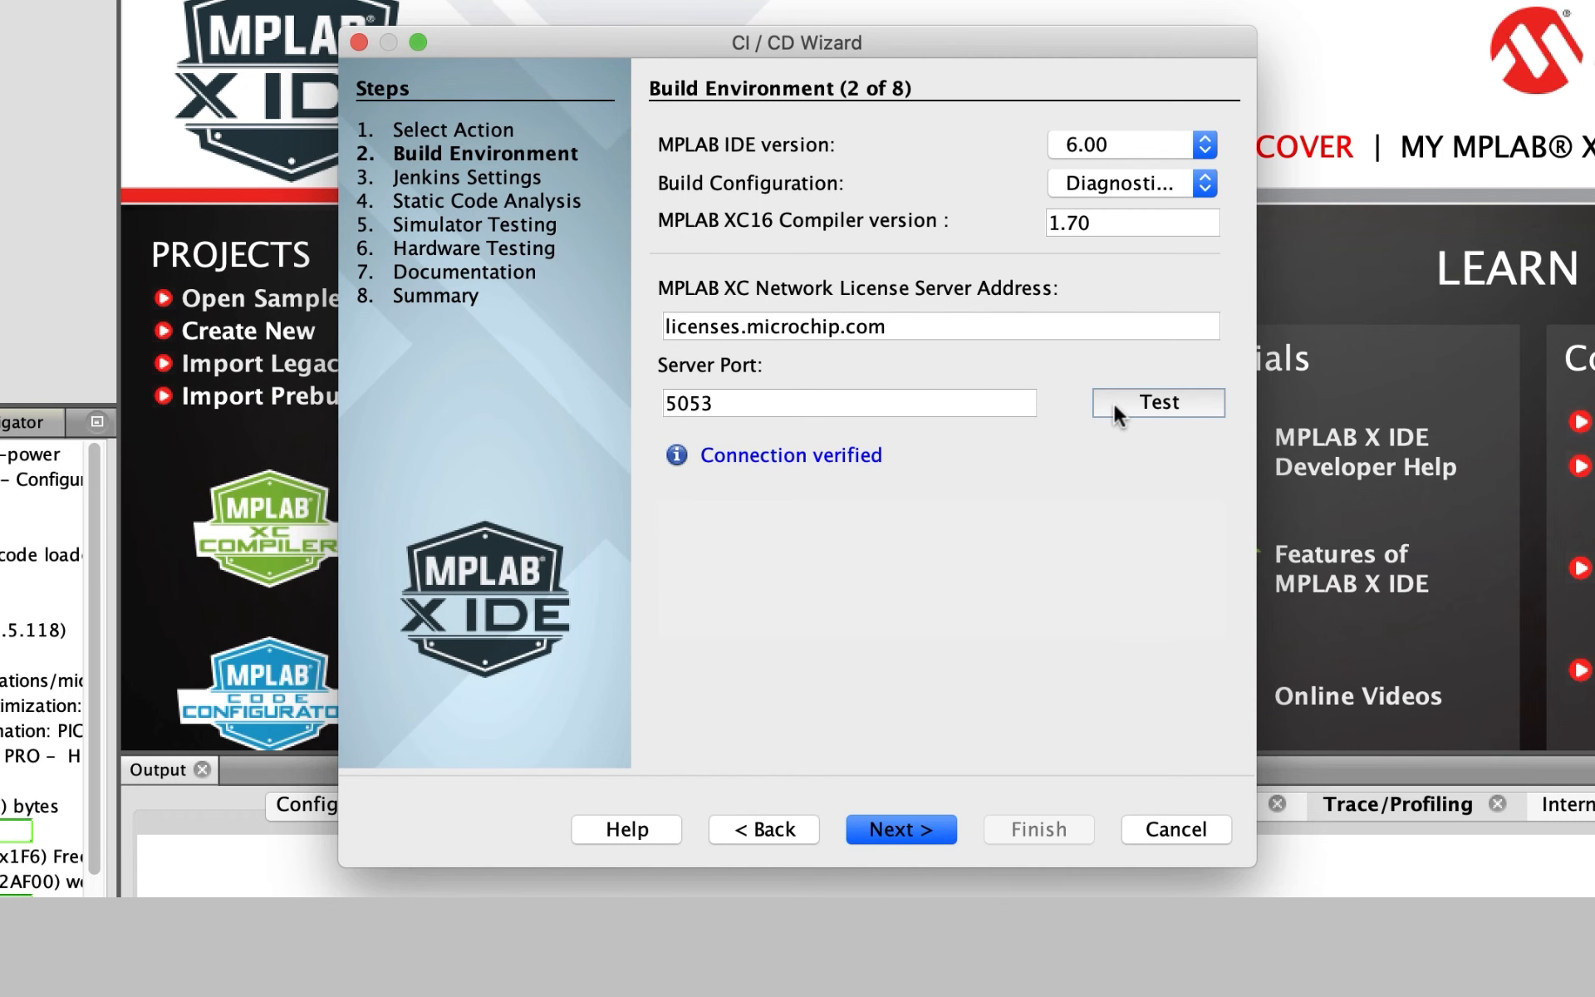
{"action": "left_click", "coordinate": [920, 826]}
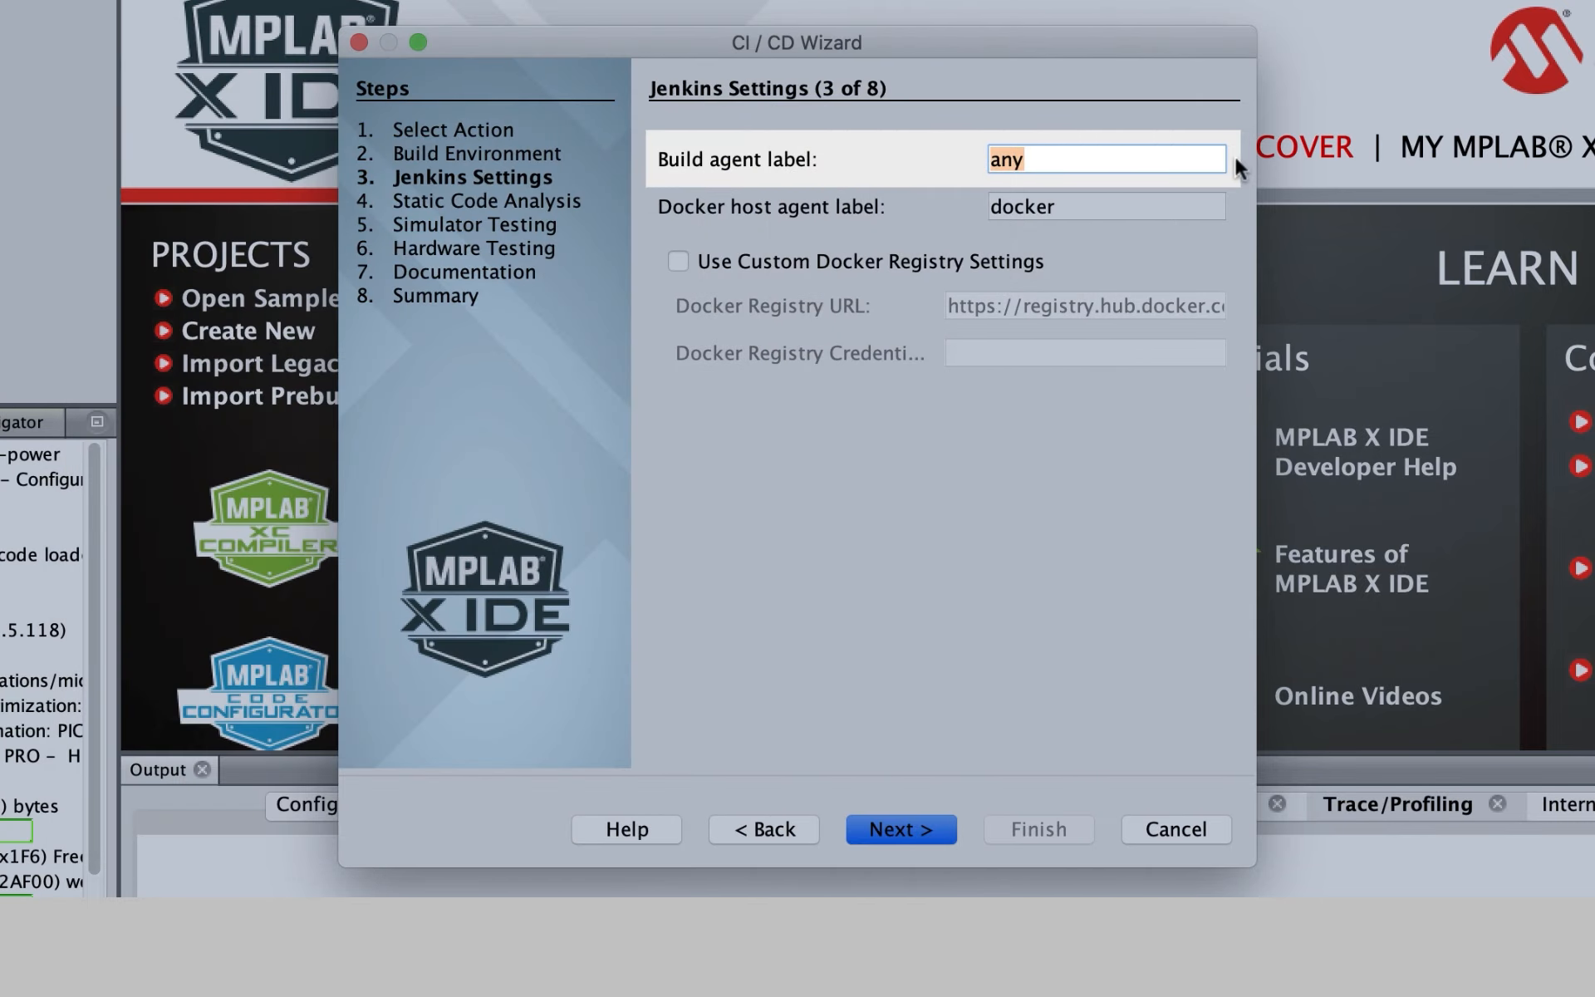
- Enable custom Docker registry settings, keeping the agent labels any and docker, and continue to static code analysis
{"action": "key", "text": "Tab"}
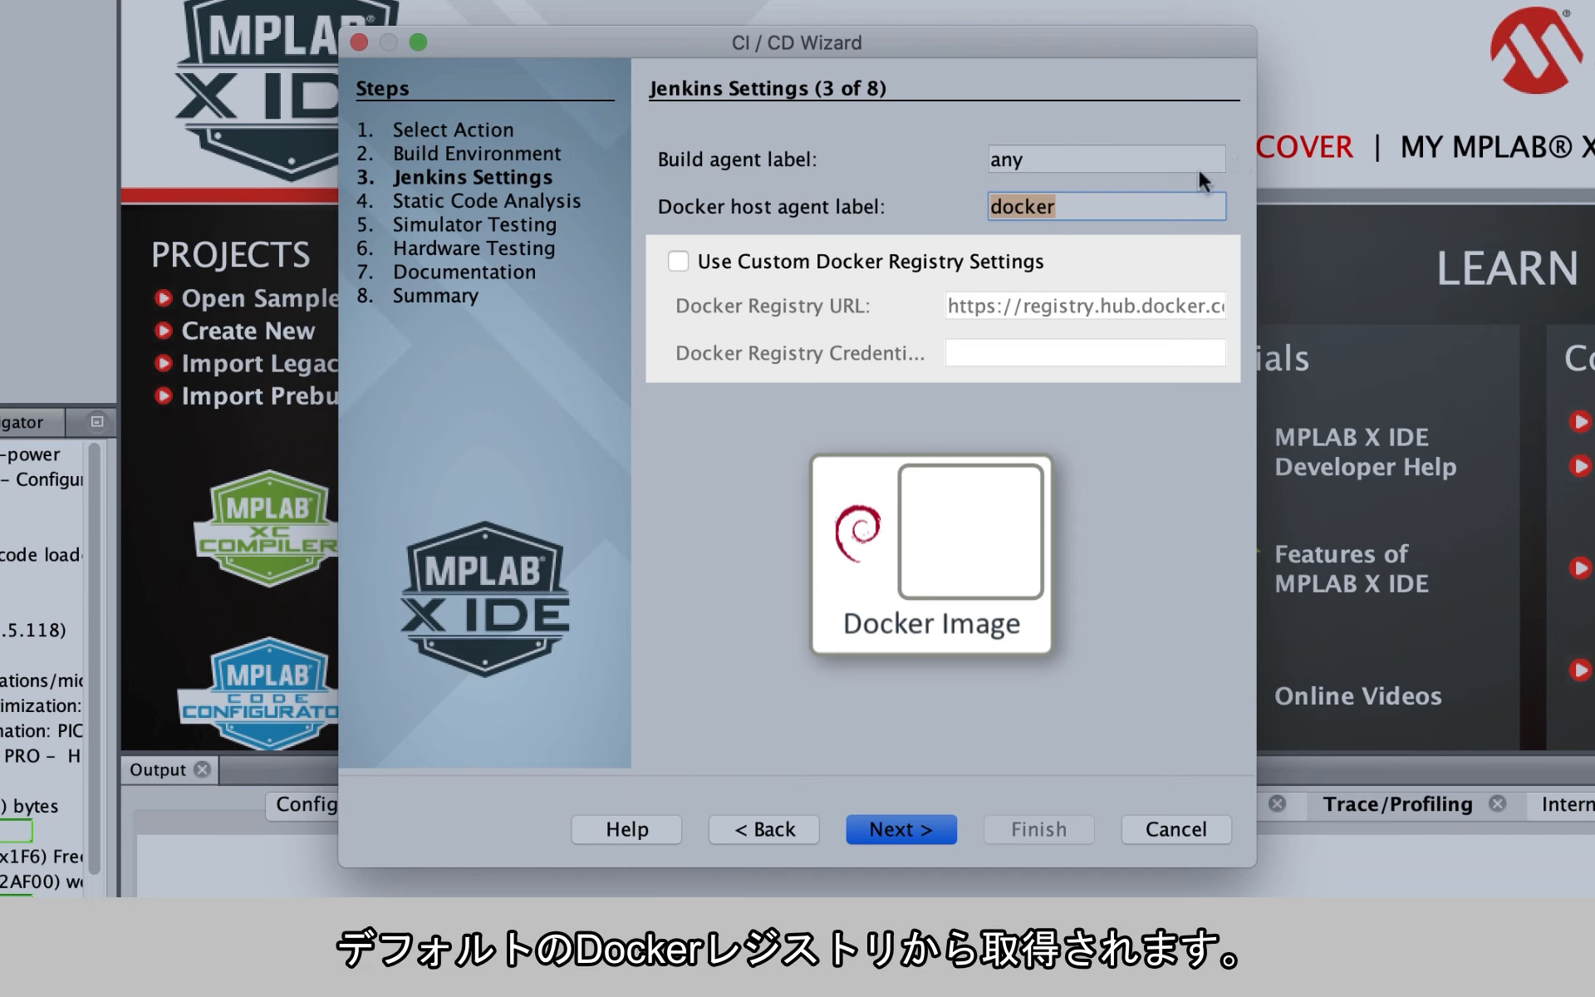
{"action": "left_click", "coordinate": [949, 260]}
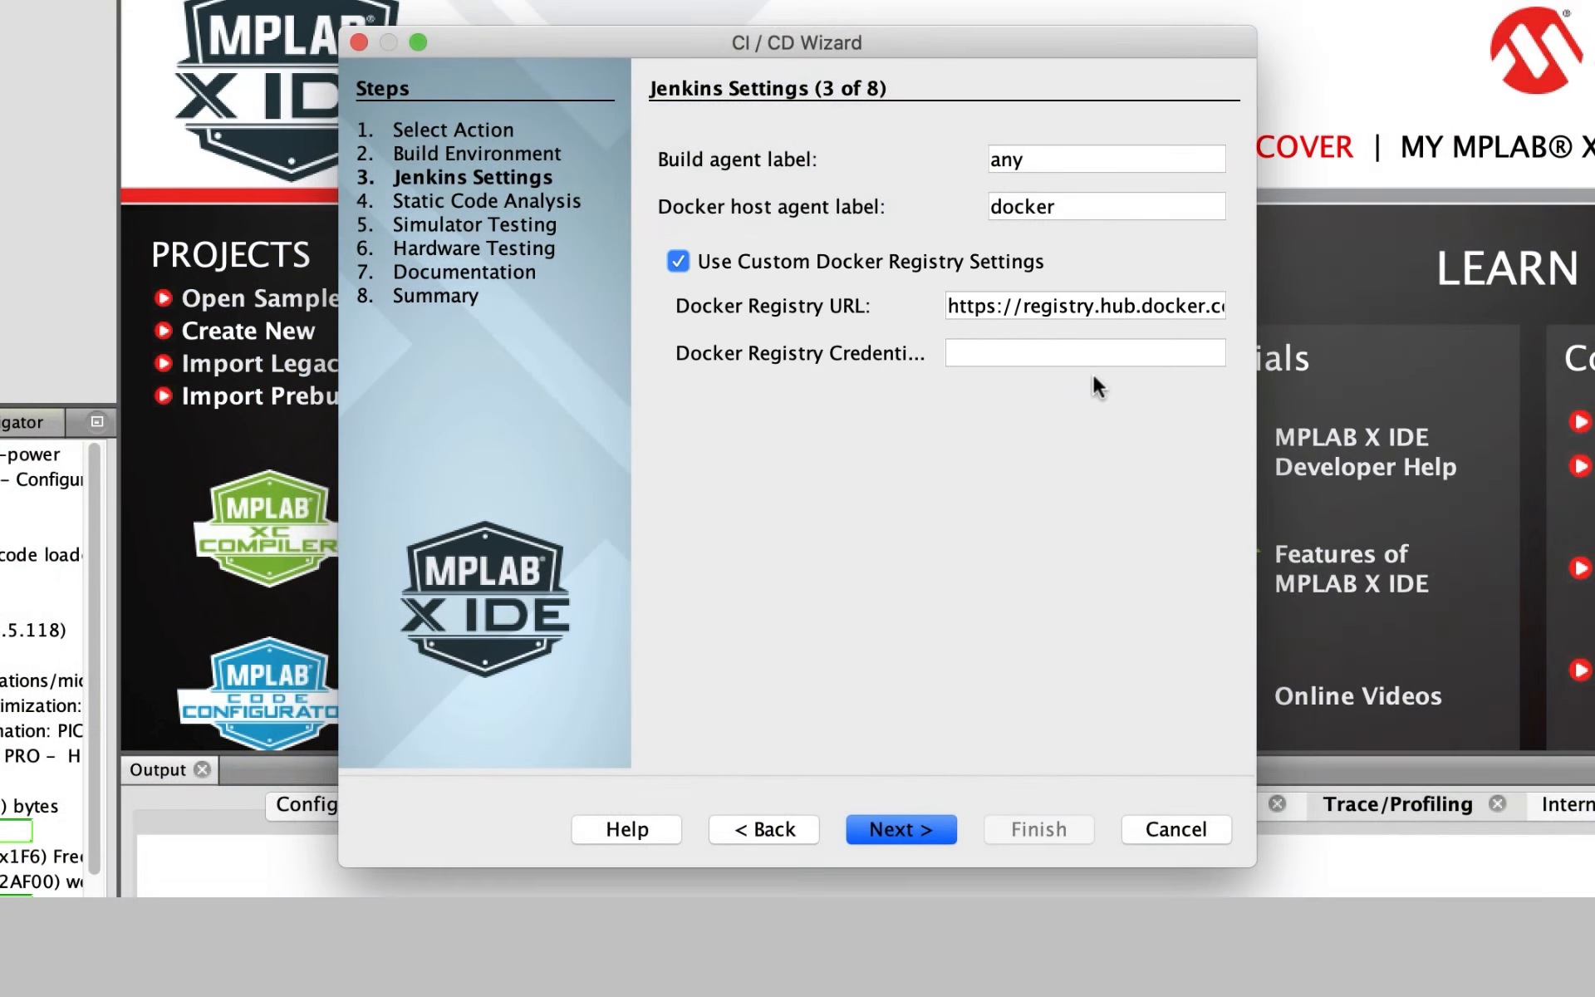
{"action": "left_click", "coordinate": [920, 830]}
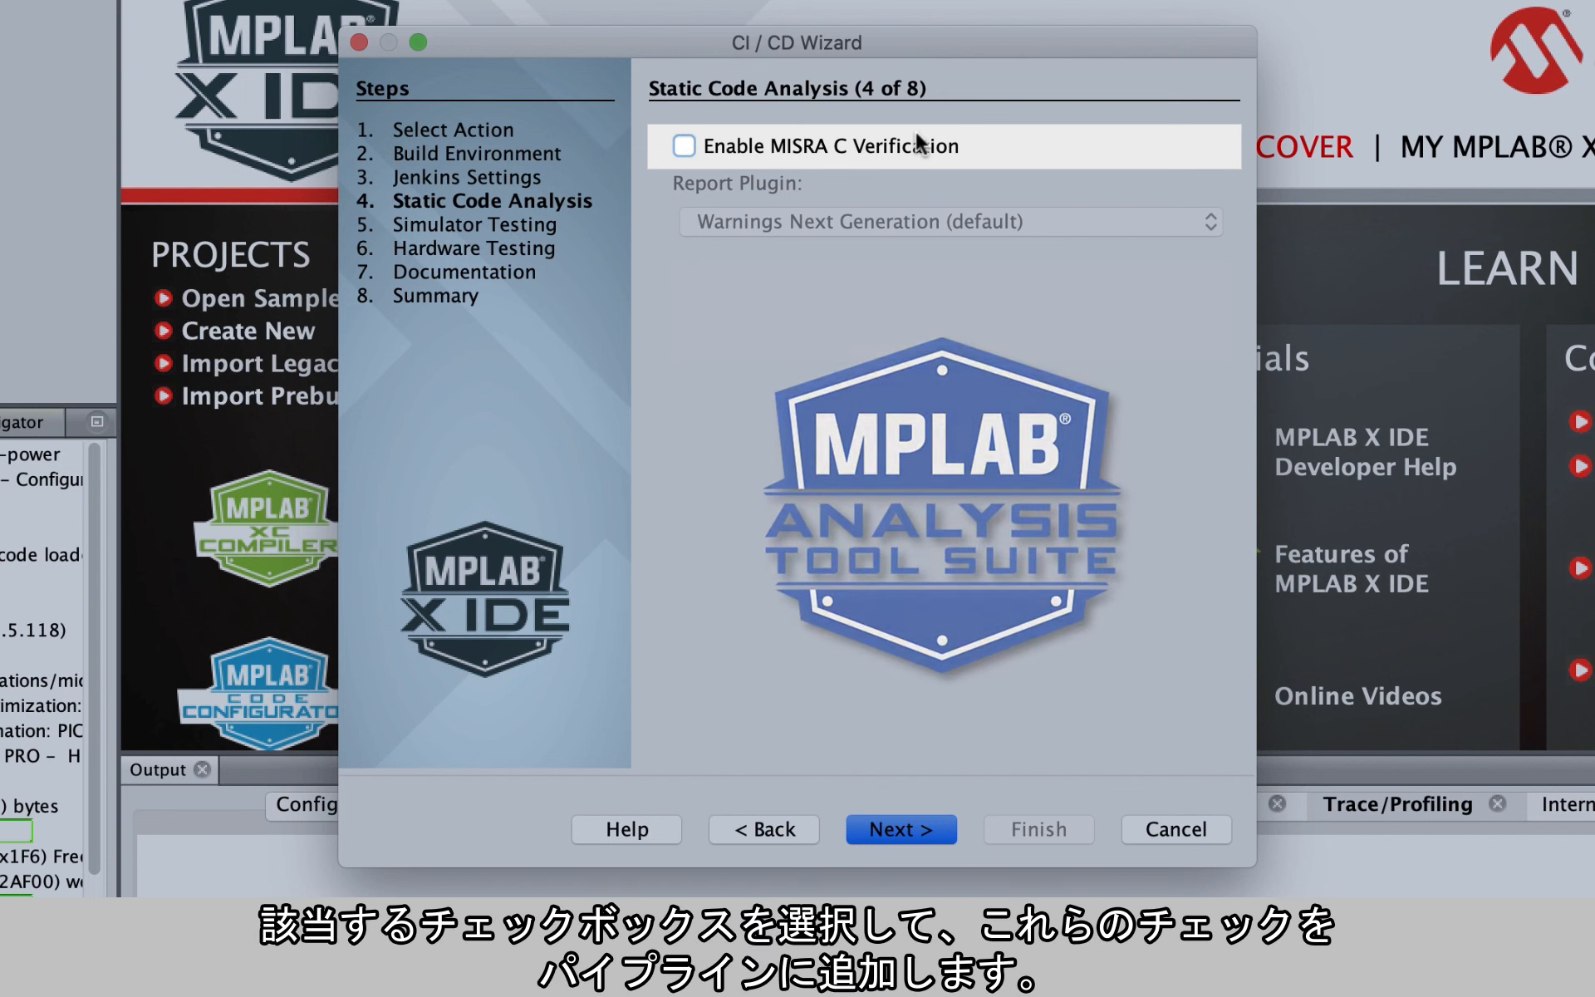
- Enable MISRA C verification with Cppcheck as the report plugin and continue to simulator testing
{"action": "left_click", "coordinate": [918, 146]}
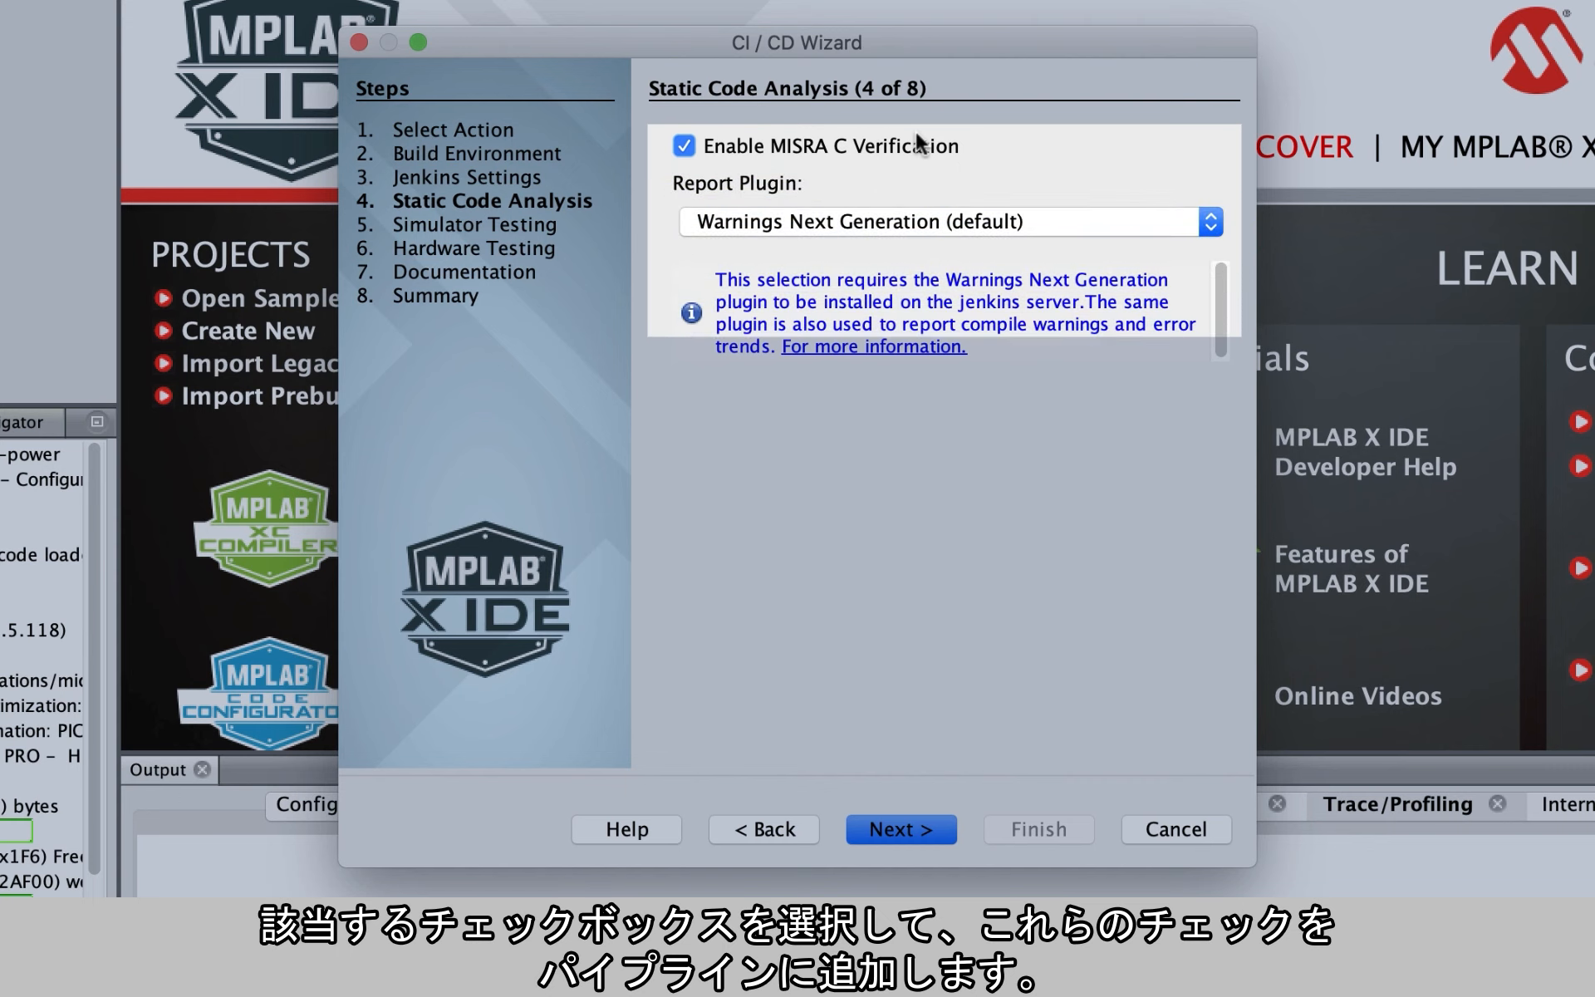
{"action": "left_click", "coordinate": [946, 222]}
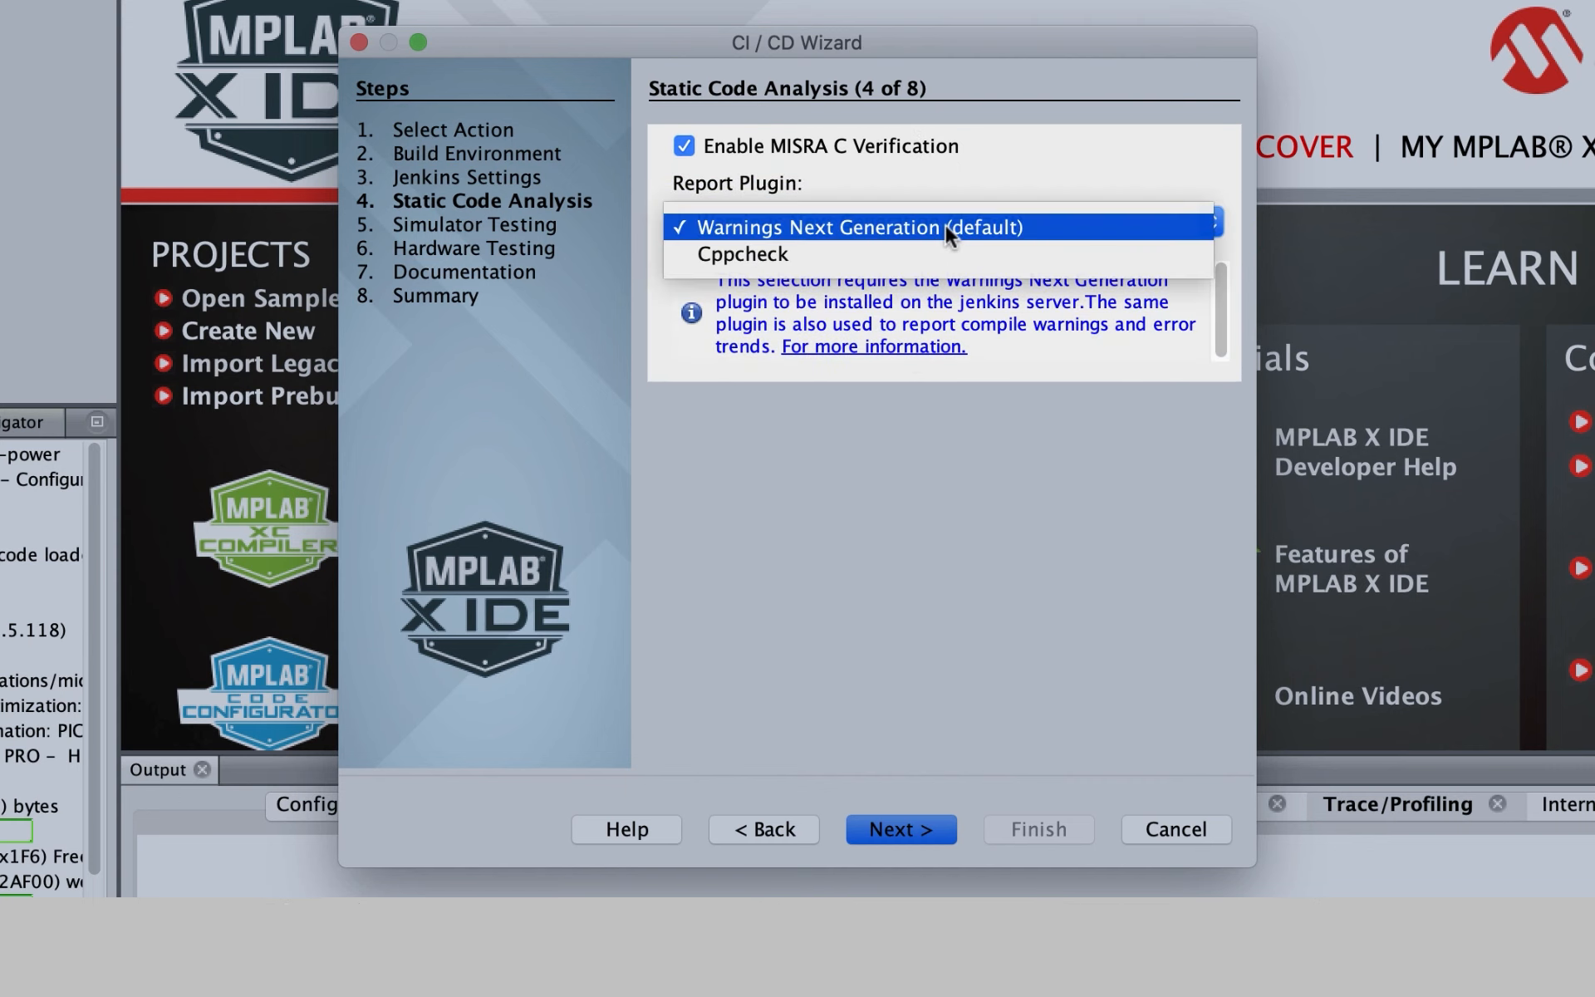
{"action": "left_click", "coordinate": [949, 253]}
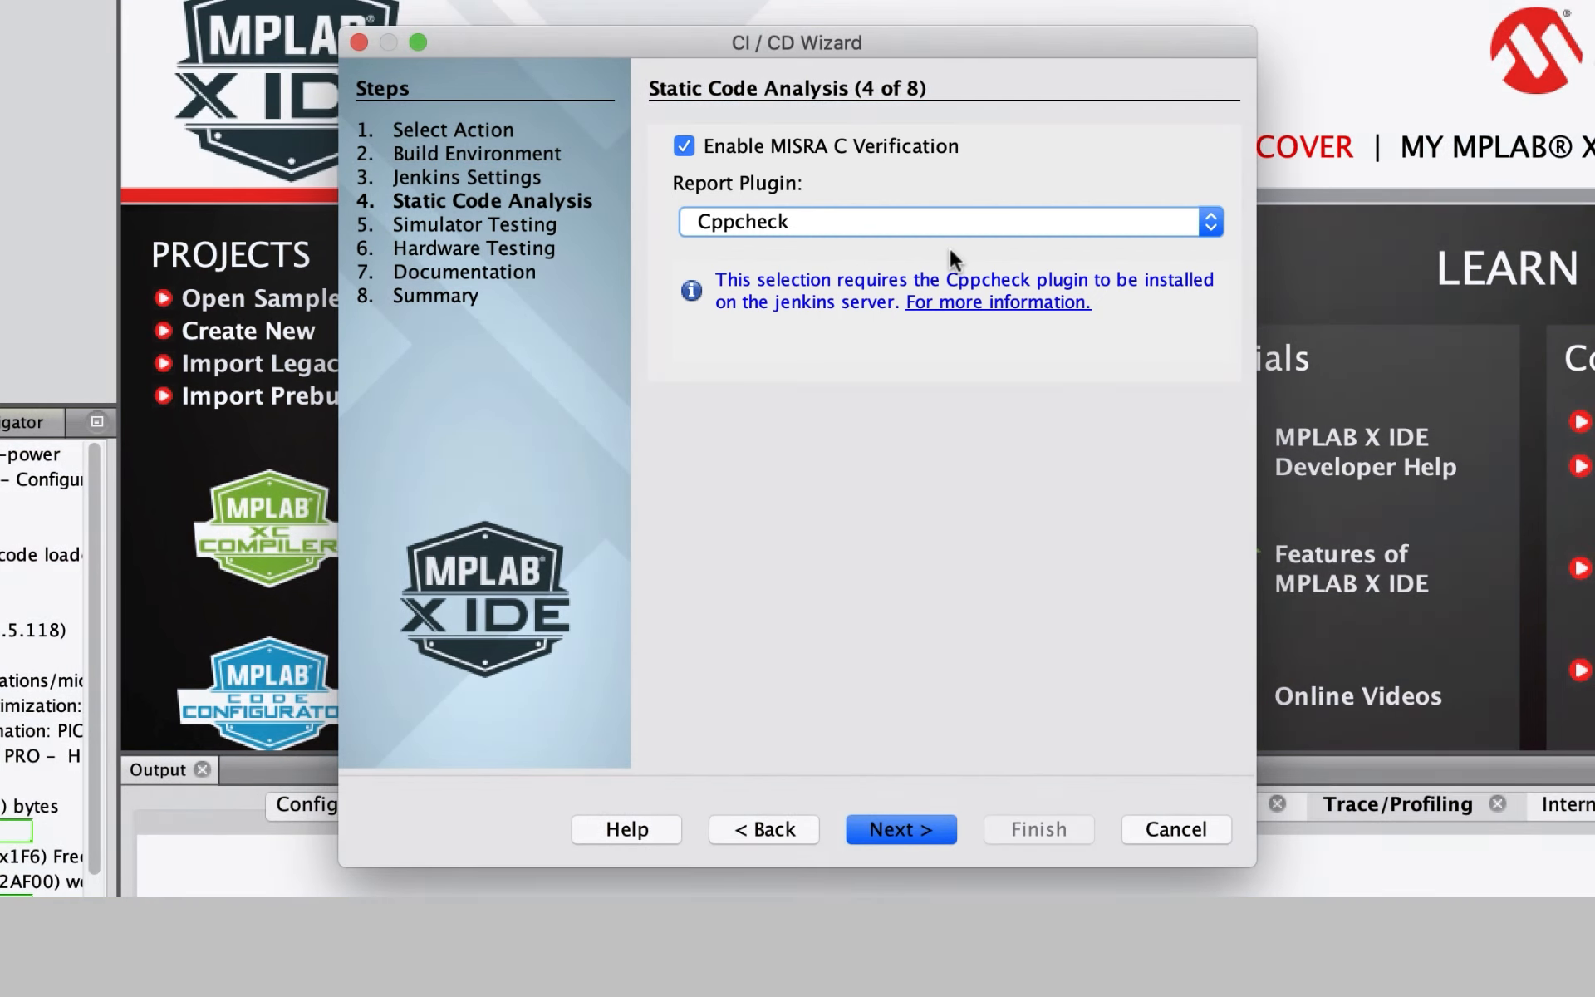
{"action": "left_click", "coordinate": [920, 822]}
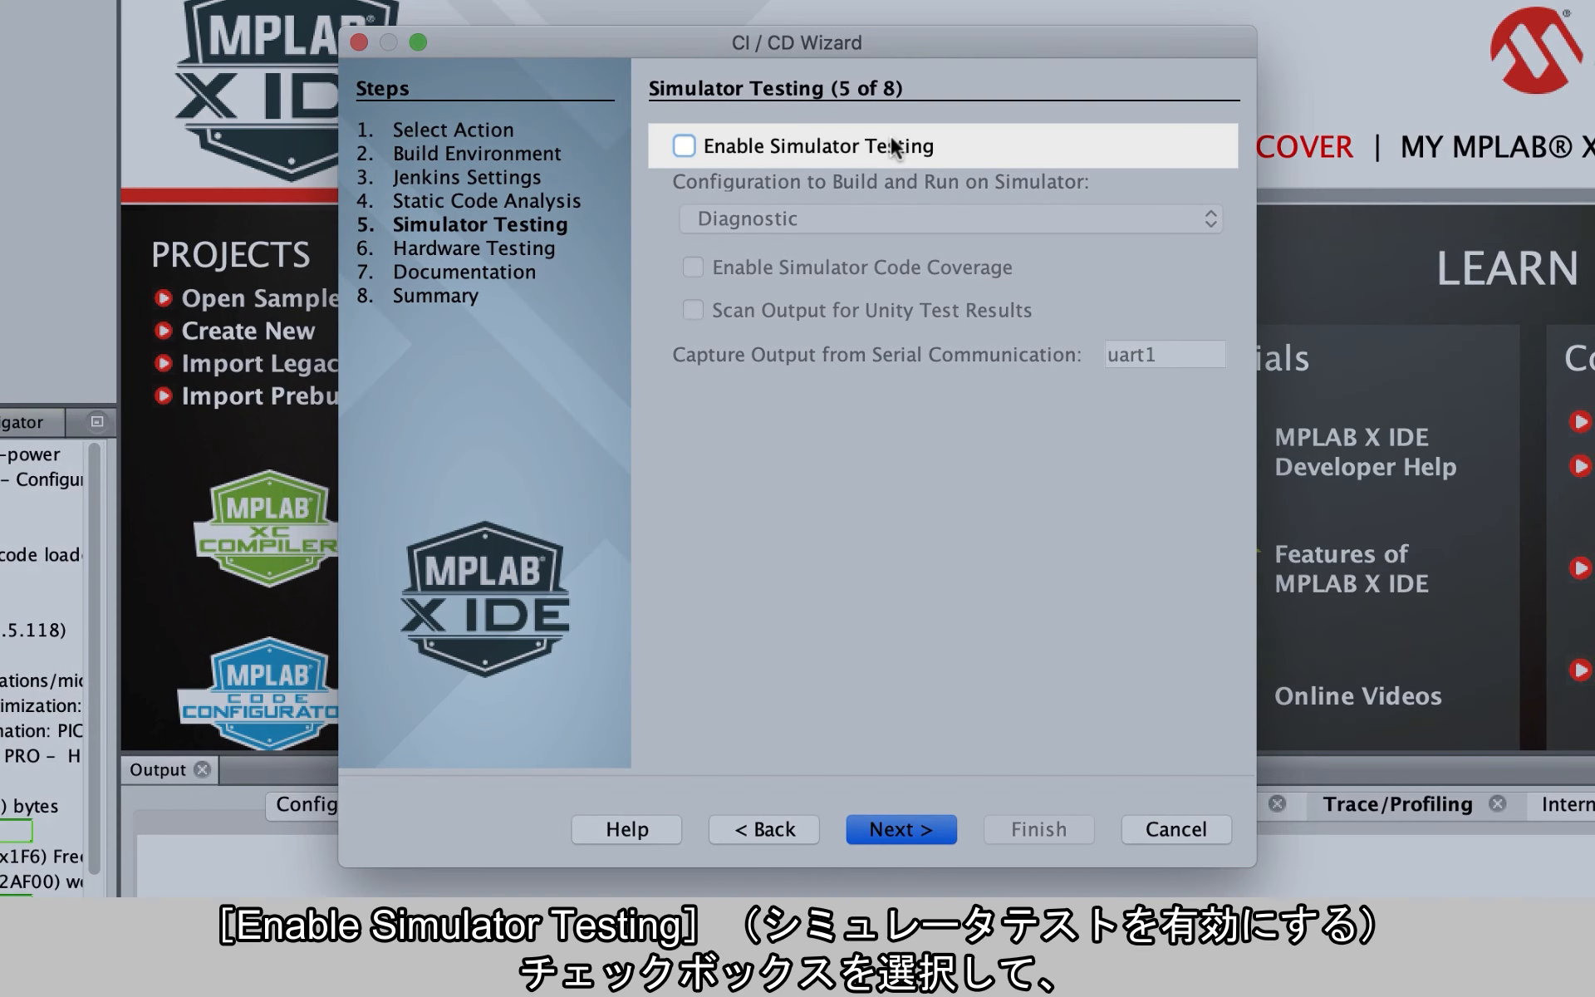
- Enable simulator testing on the Diagnostic configuration with code coverage and Unity test result scanning from uart1, and continue to hardware testing
{"action": "left_click", "coordinate": [891, 142]}
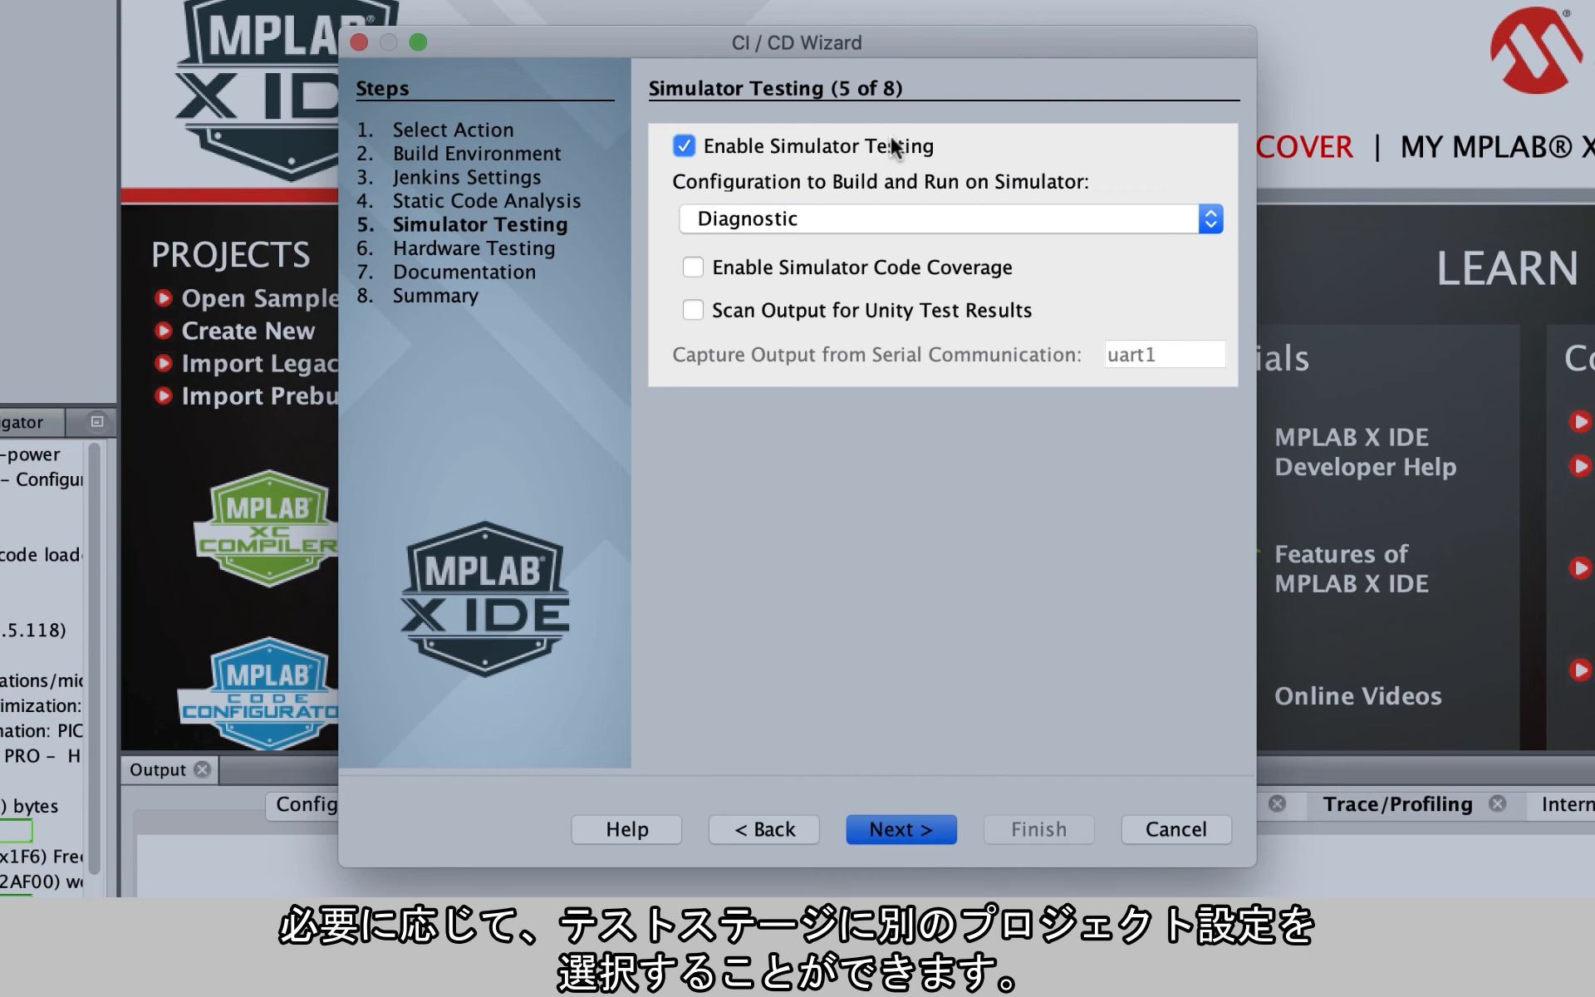
{"action": "left_click", "coordinate": [957, 216]}
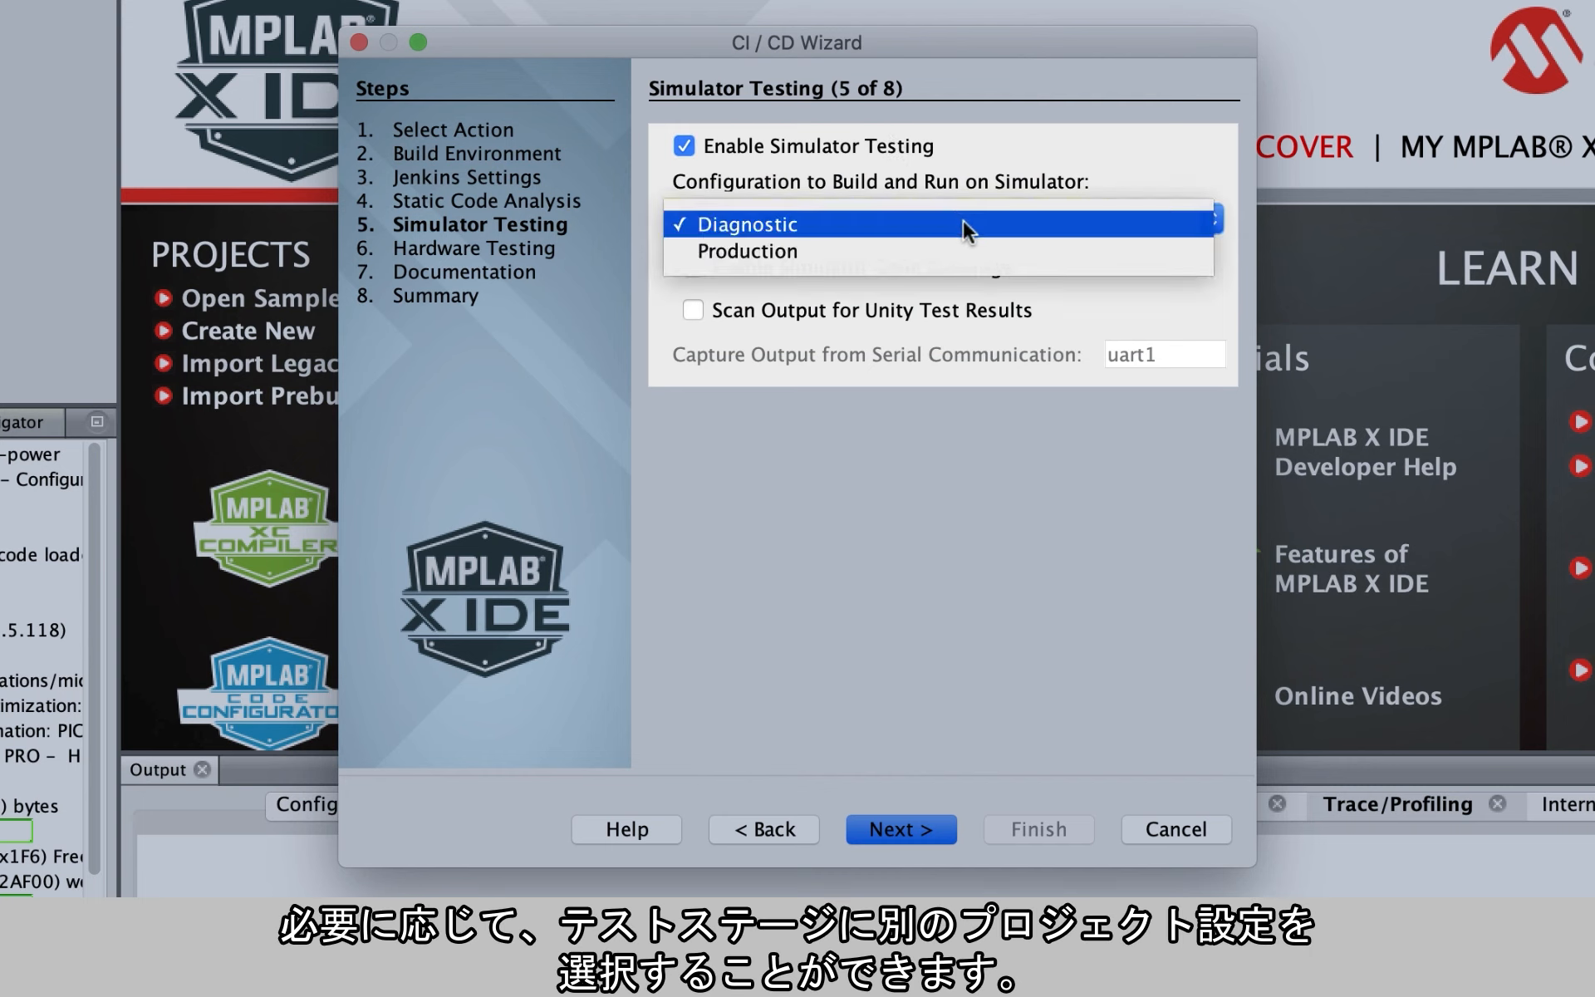
{"action": "left_click", "coordinate": [964, 222]}
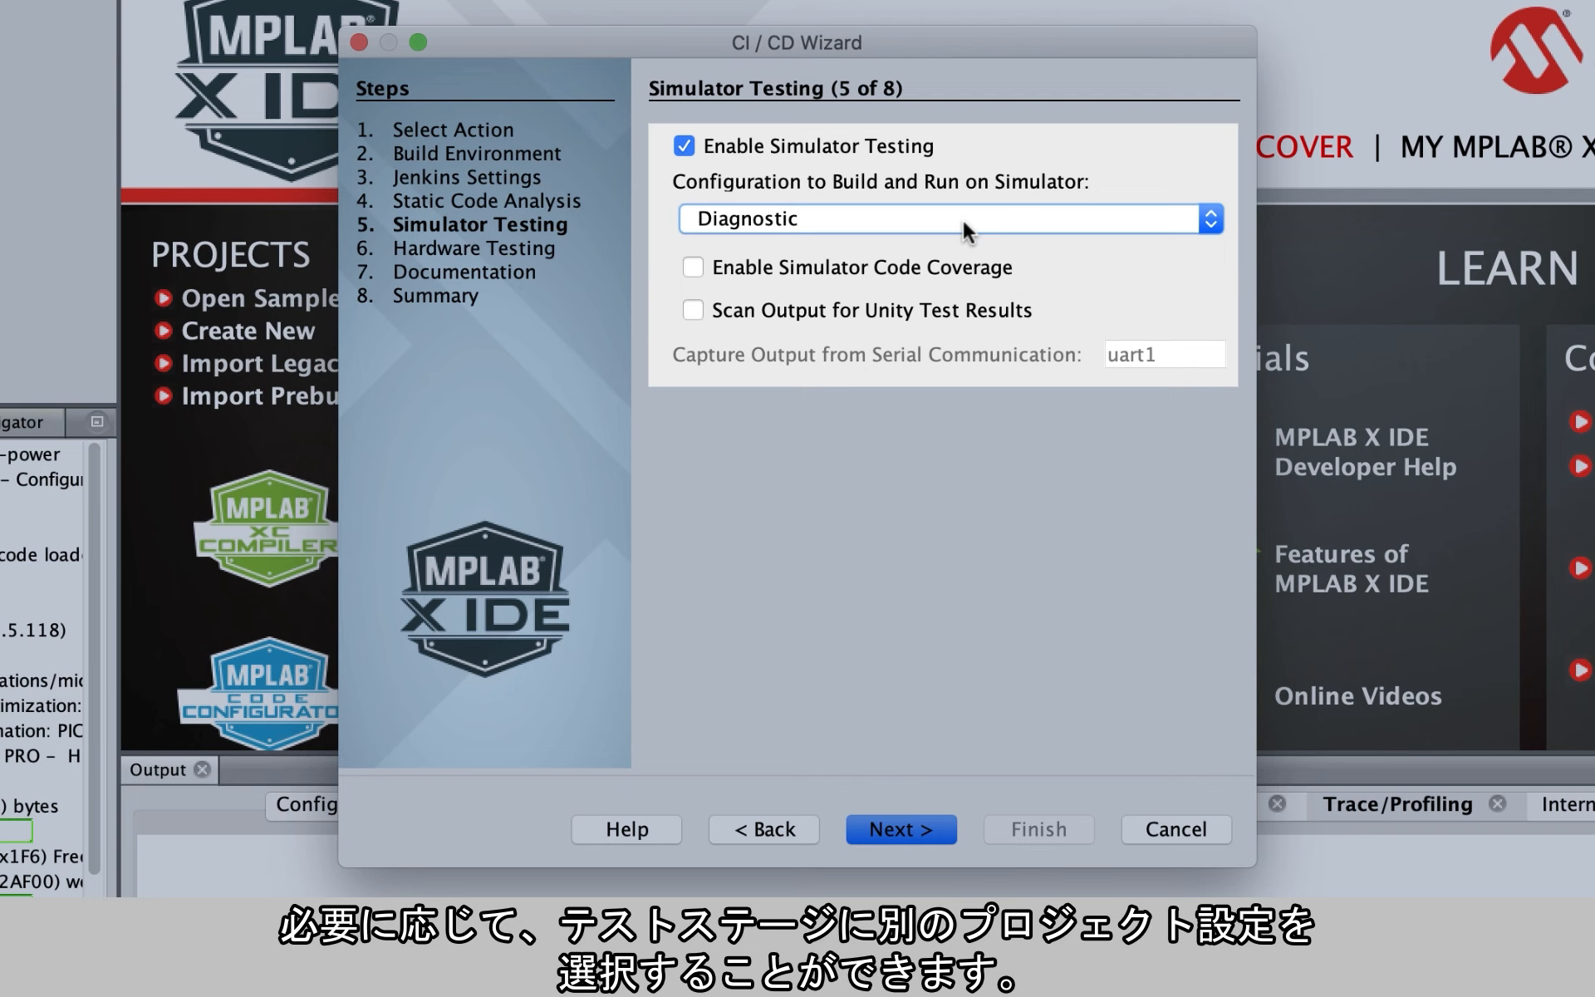
{"action": "left_click", "coordinate": [966, 268]}
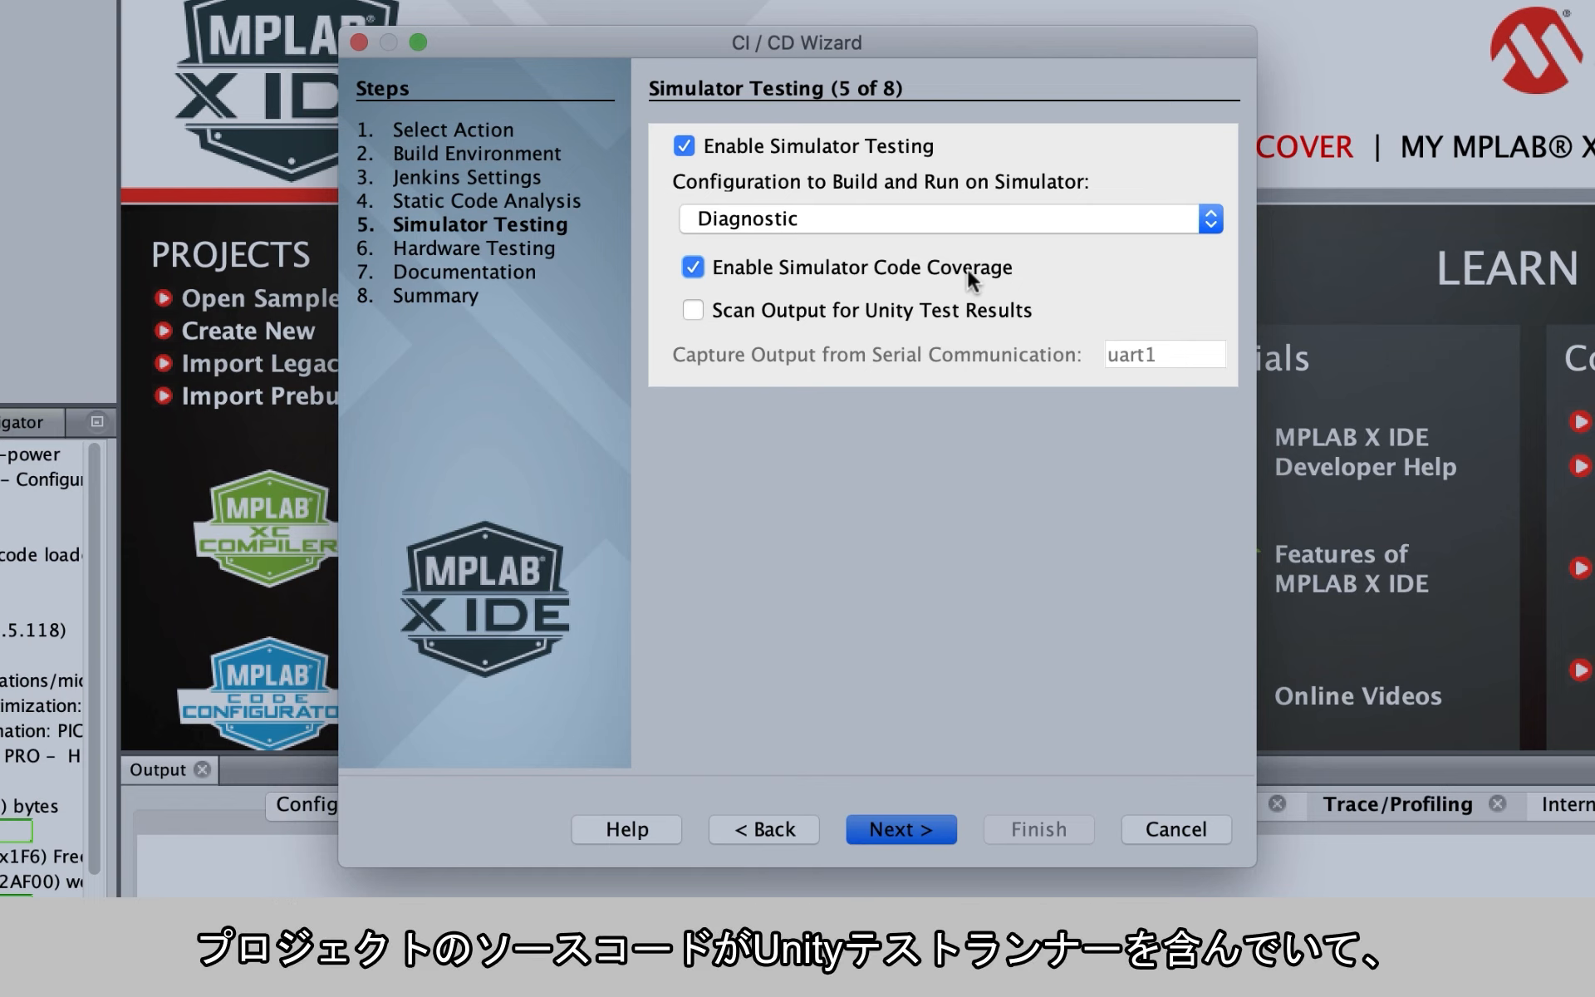
{"action": "left_click", "coordinate": [966, 307]}
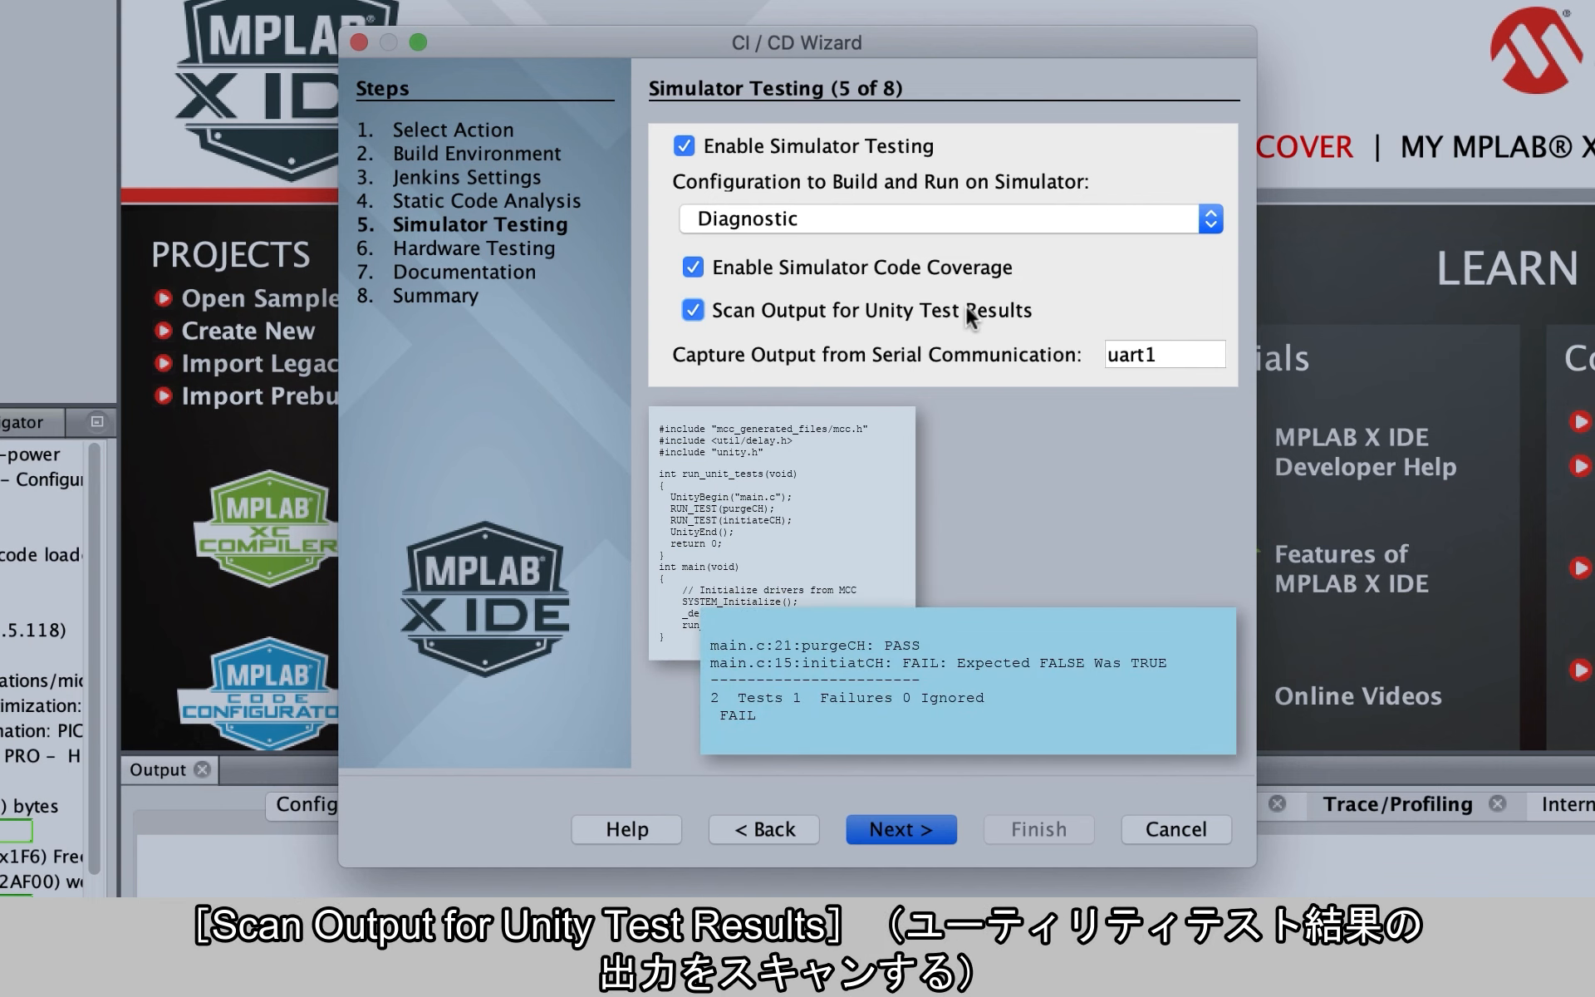
{"action": "key", "text": "Tab"}
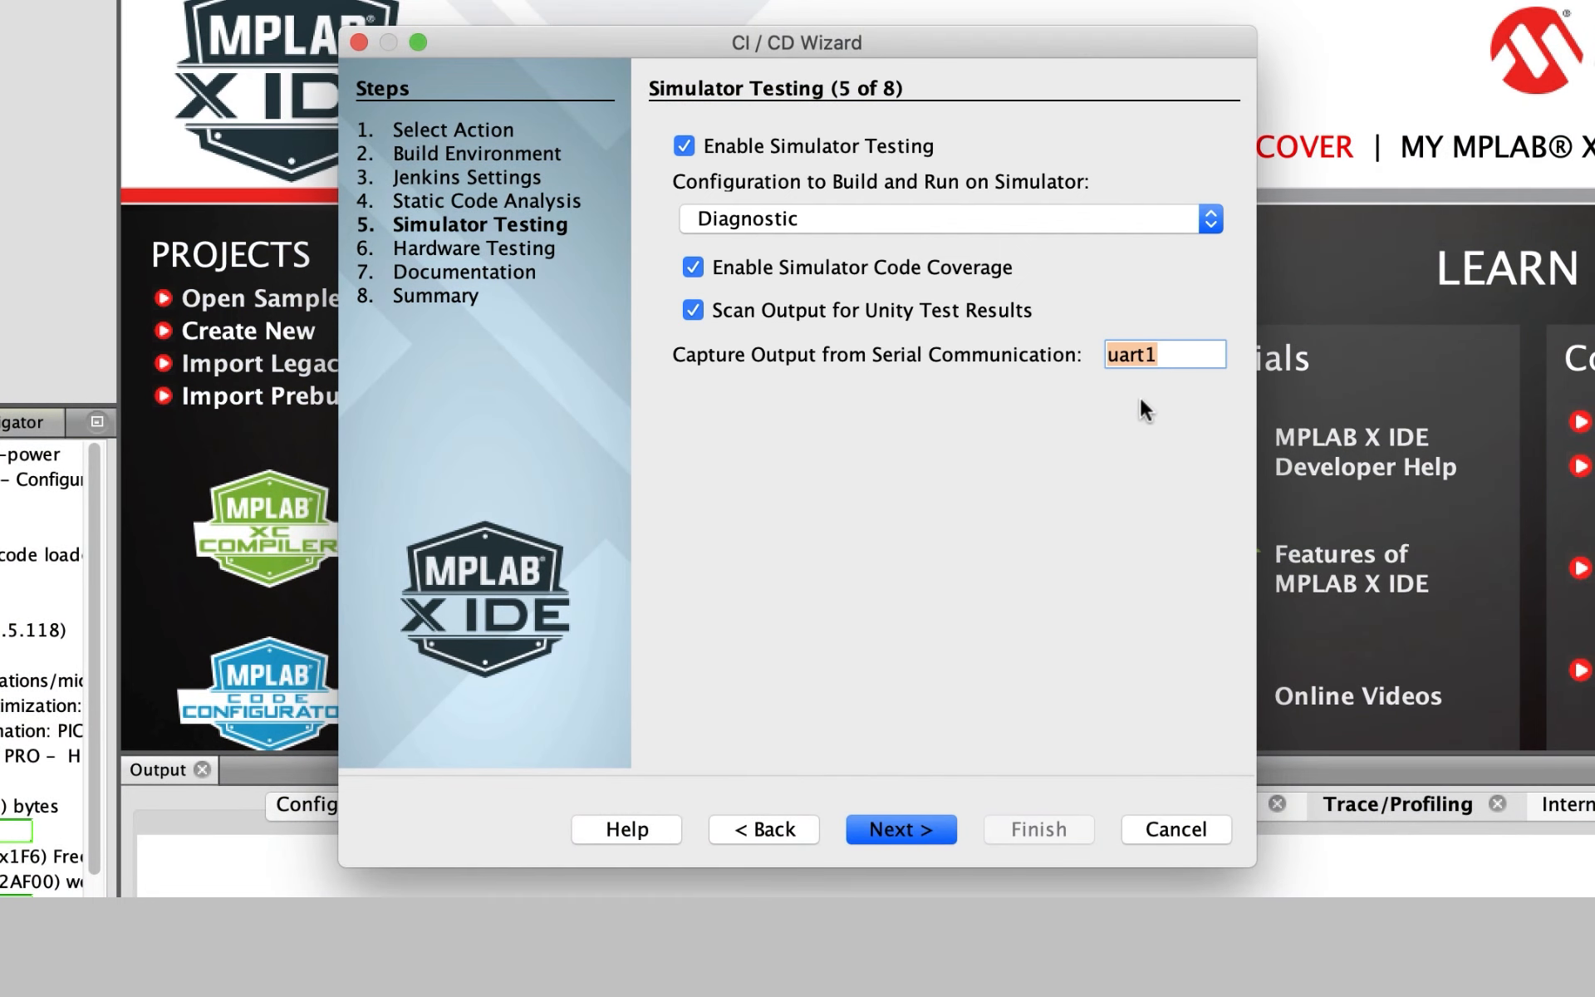
{"action": "left_click", "coordinate": [924, 821]}
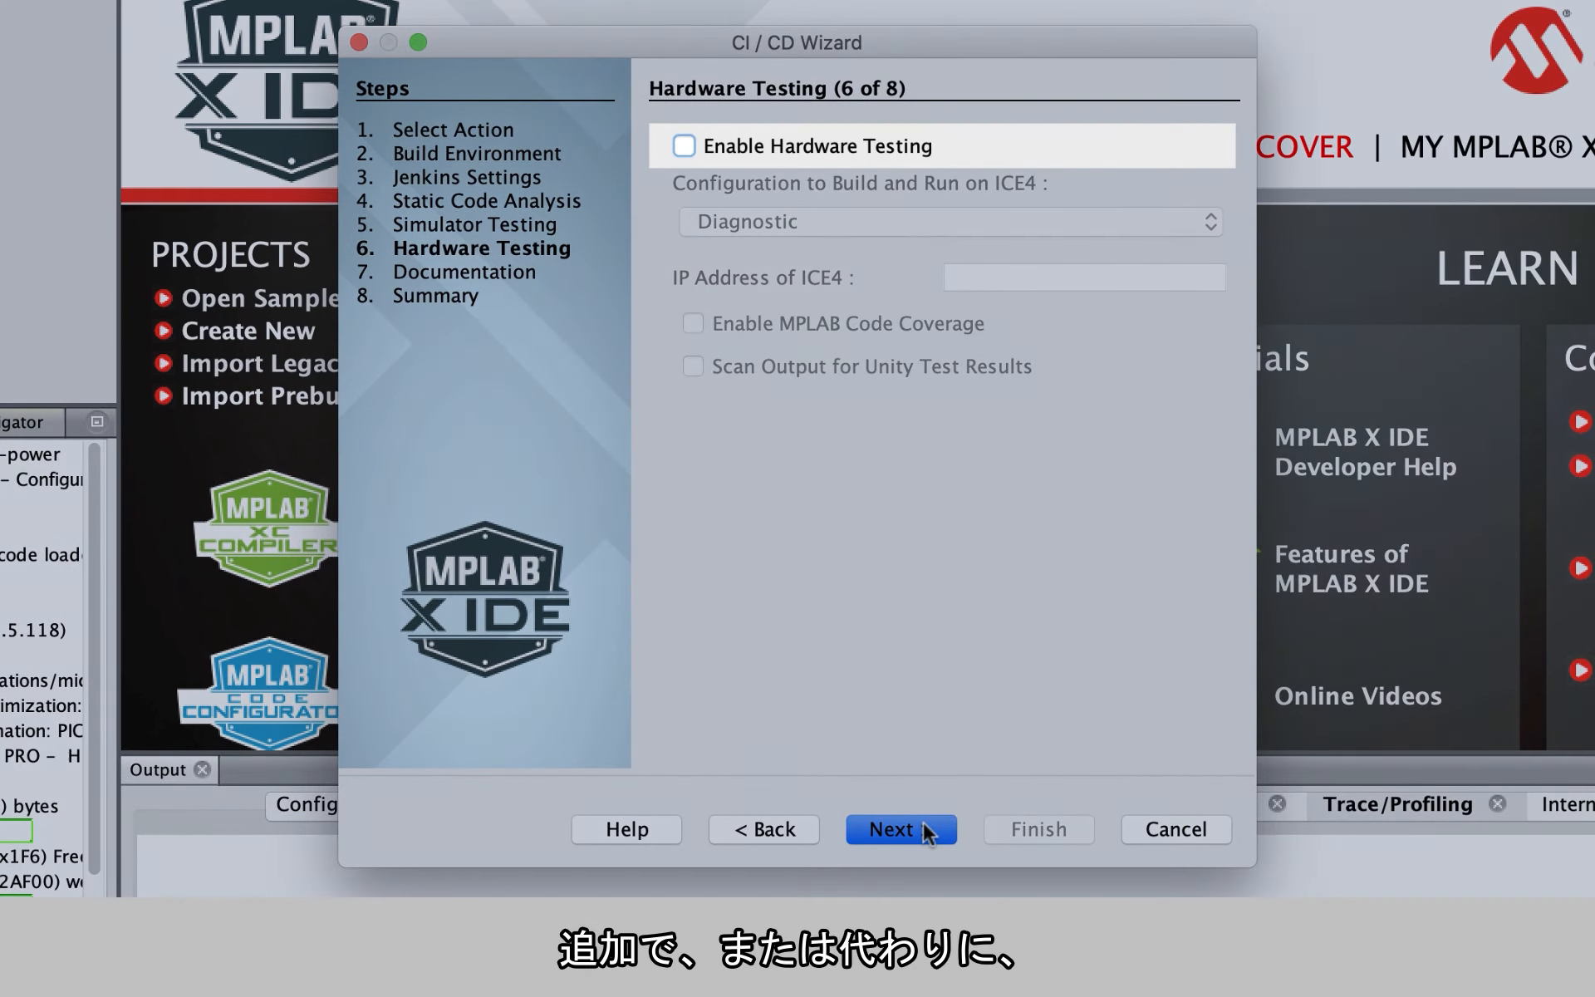
- Enable hardware testing on the Diagnostic configuration with ICE4 IP address 10.10.10.100 and MPLAB code coverage
{"action": "left_click", "coordinate": [844, 143]}
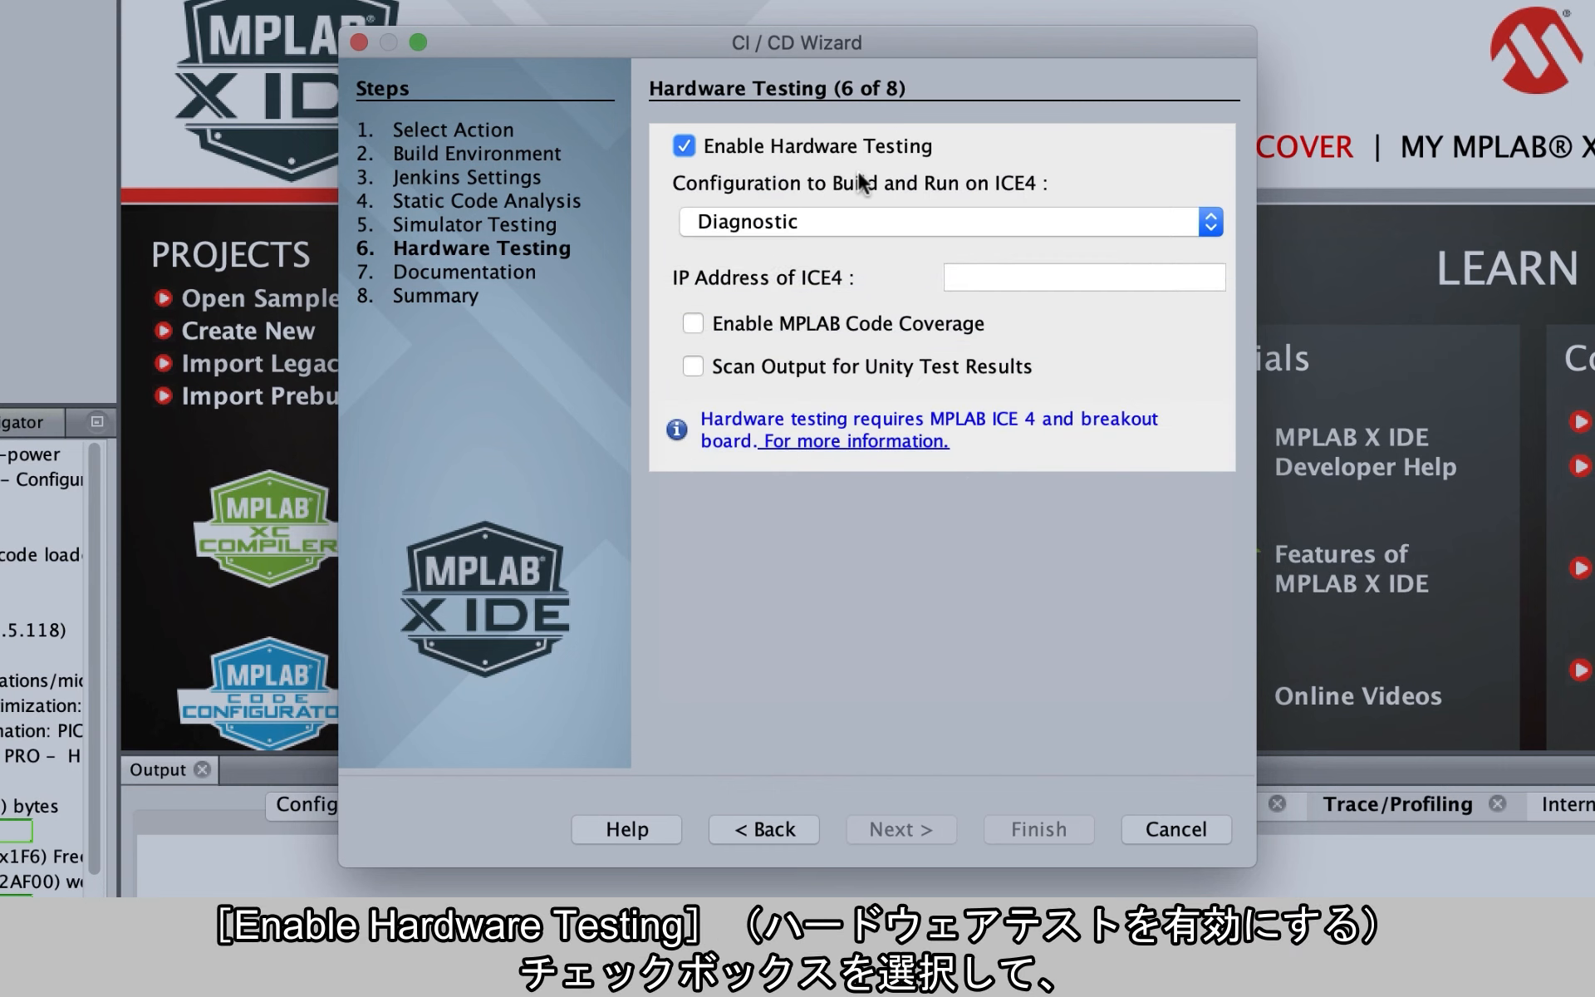
{"action": "left_click", "coordinate": [892, 221]}
{"action": "left_click", "coordinate": [889, 223]}
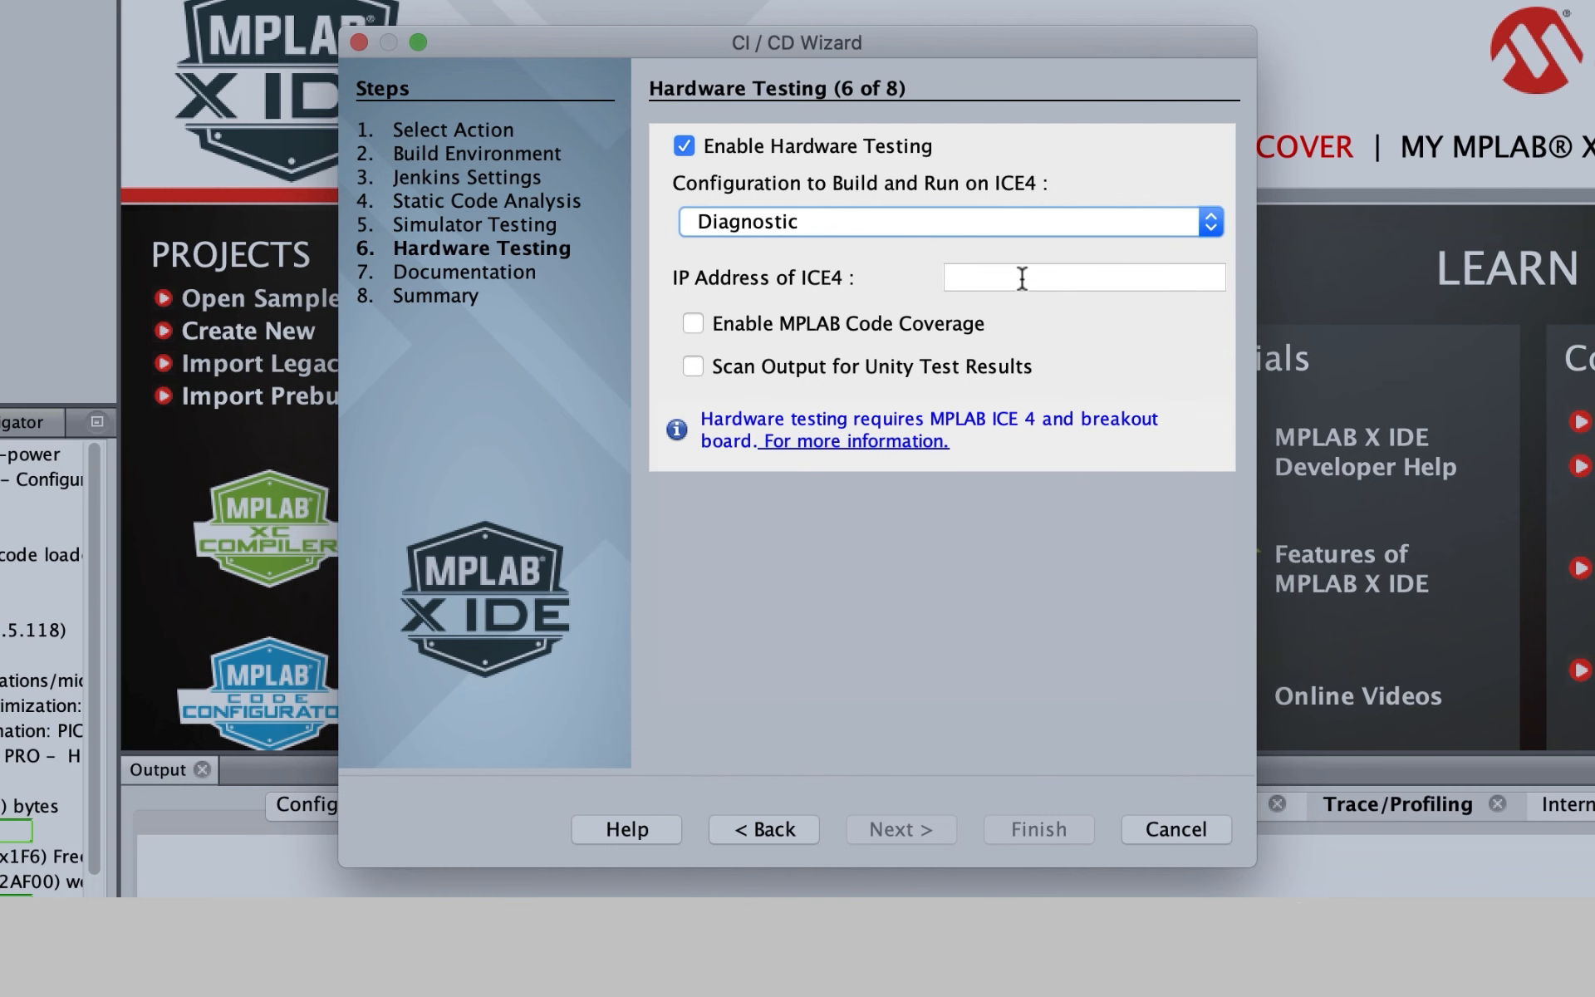
{"action": "left_click", "coordinate": [1022, 278]}
{"action": "type", "text": ".10.10.100"}
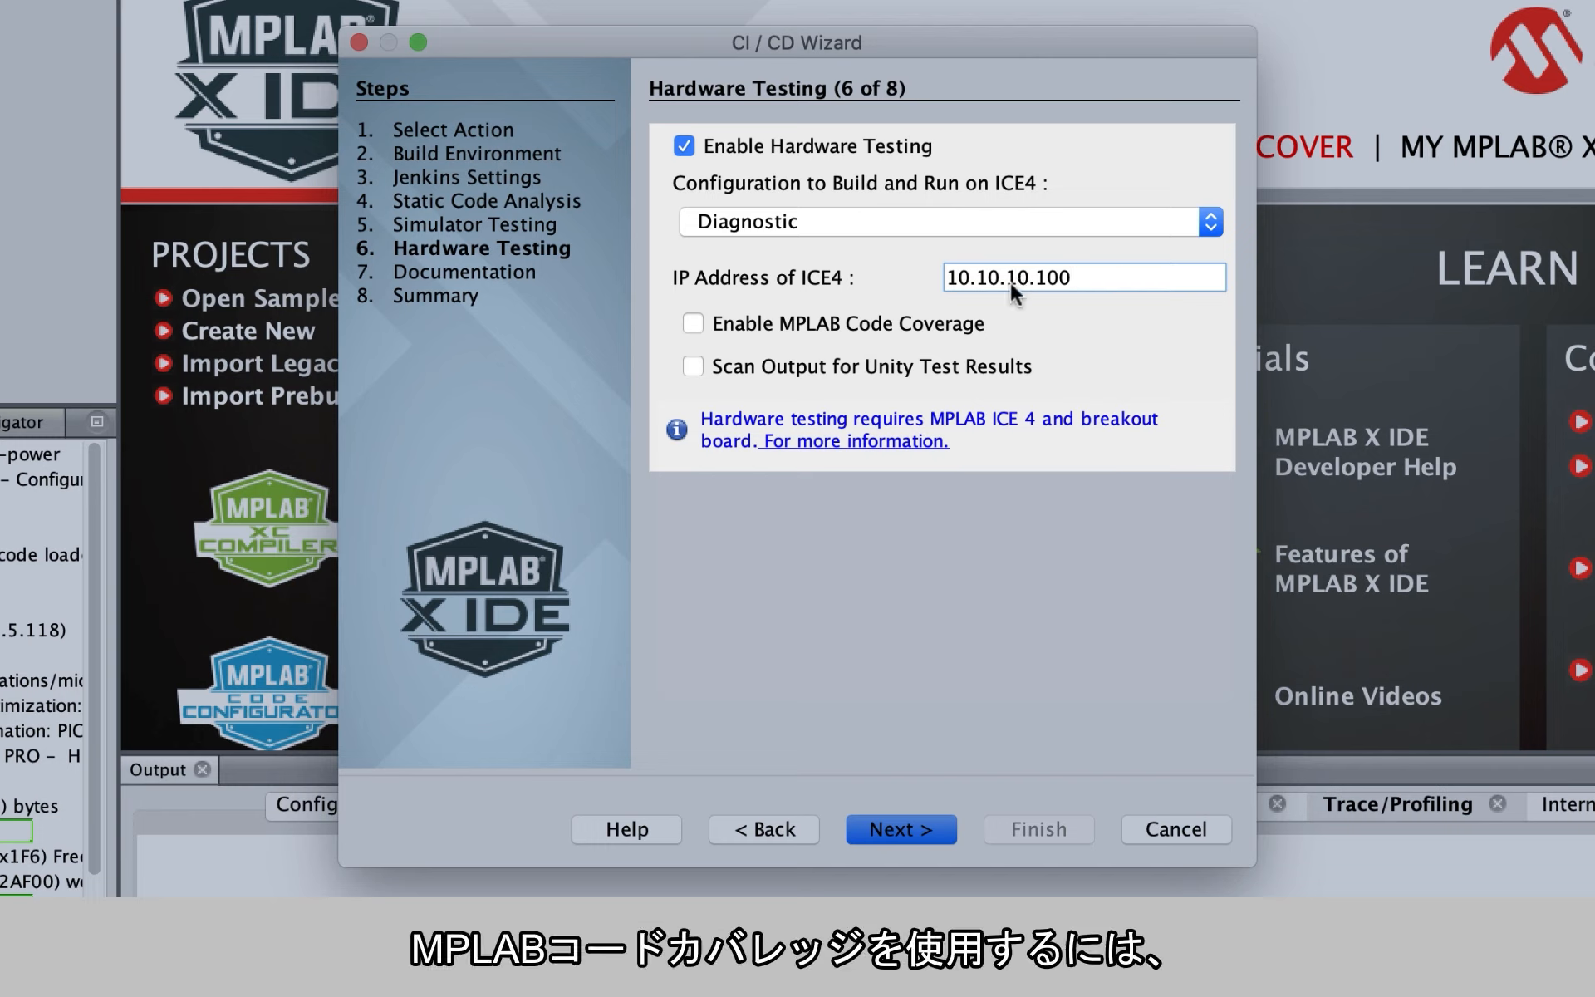
{"action": "left_click", "coordinate": [951, 324]}
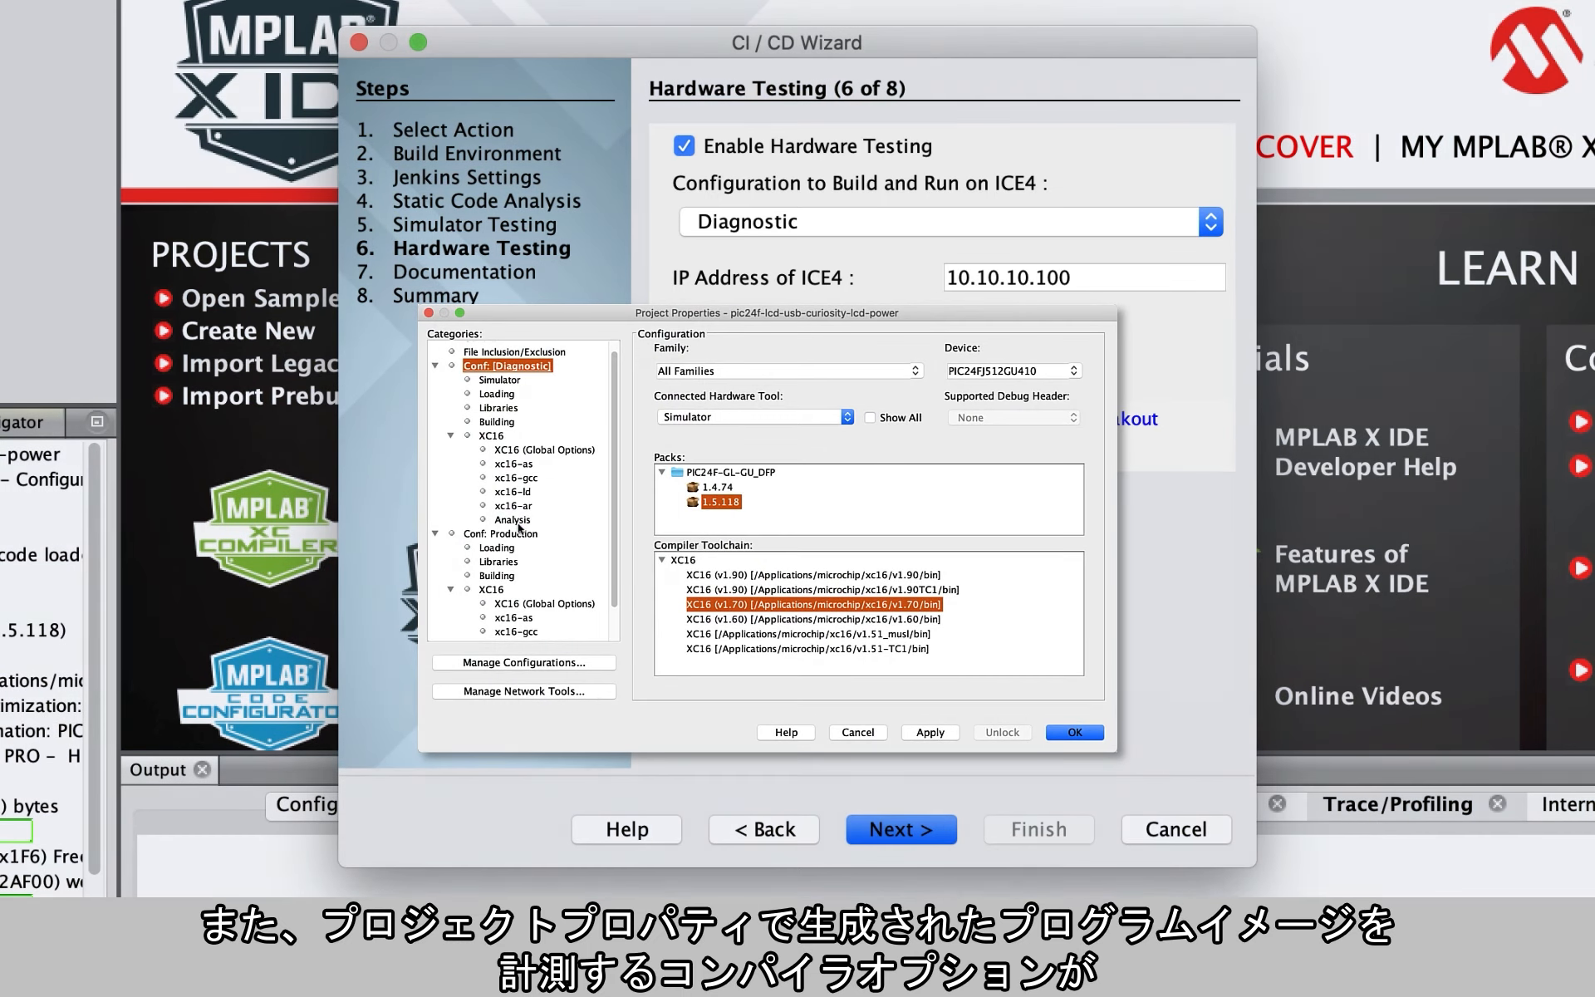
- Set the Diagnostic configuration's XC16 code coverage instrumentation to Enable Near memory, and continue the wizard to documentation
{"action": "left_click", "coordinate": [516, 521]}
{"action": "left_click", "coordinate": [938, 392]}
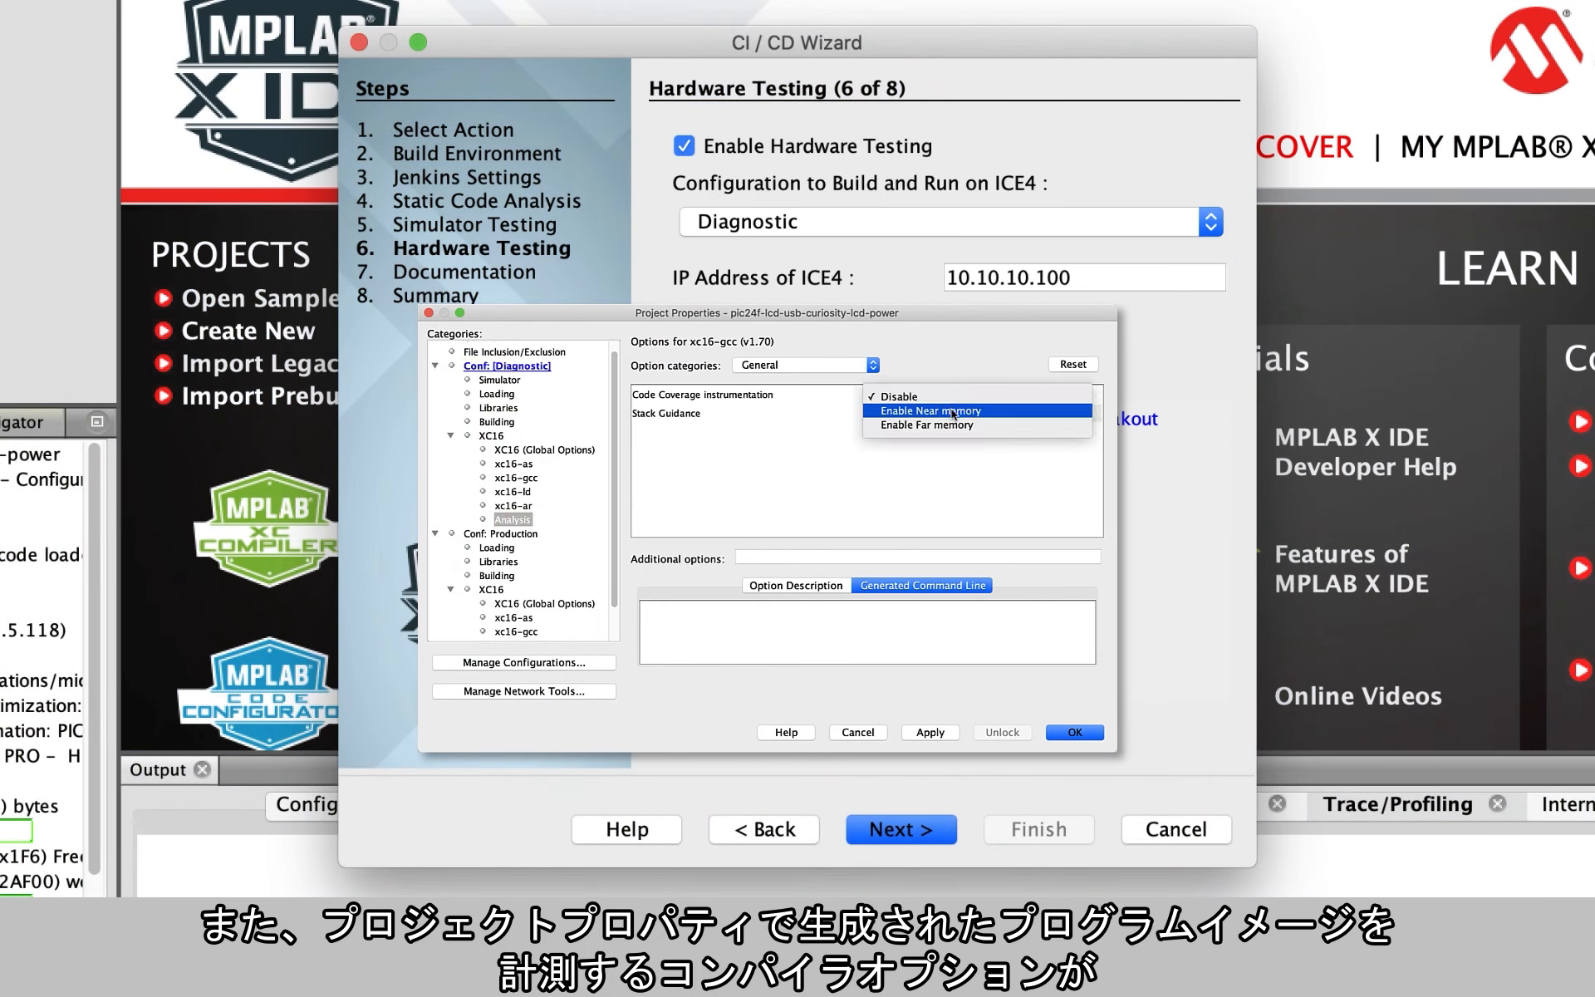
{"action": "left_click", "coordinate": [953, 412]}
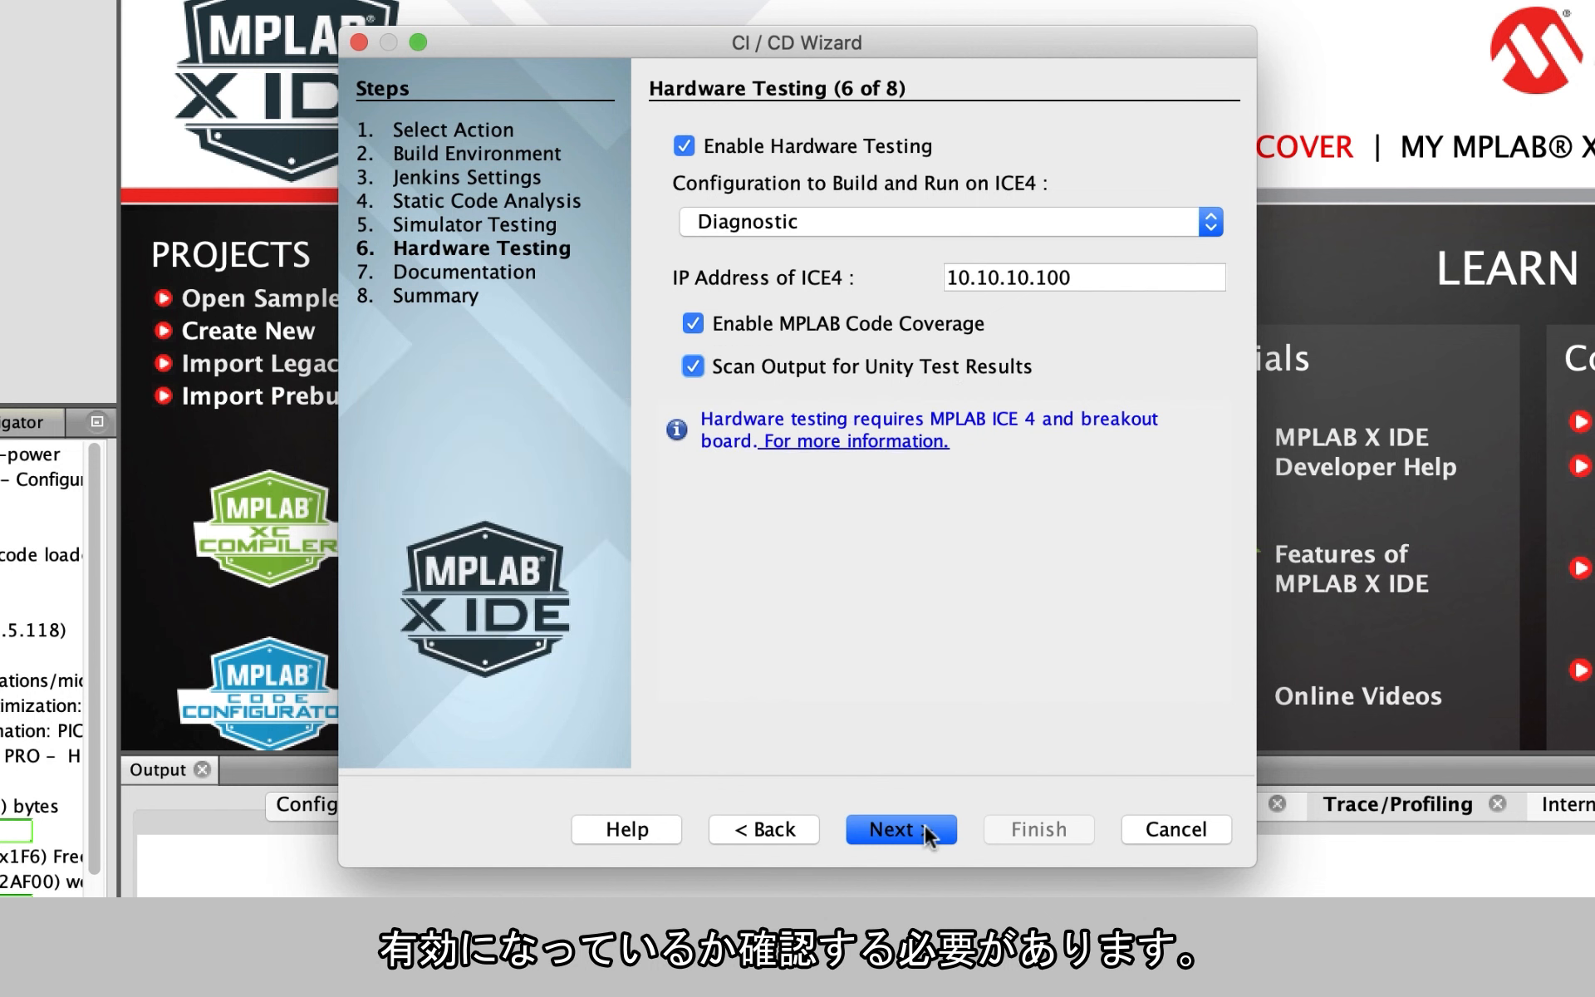
{"action": "left_click", "coordinate": [928, 834]}
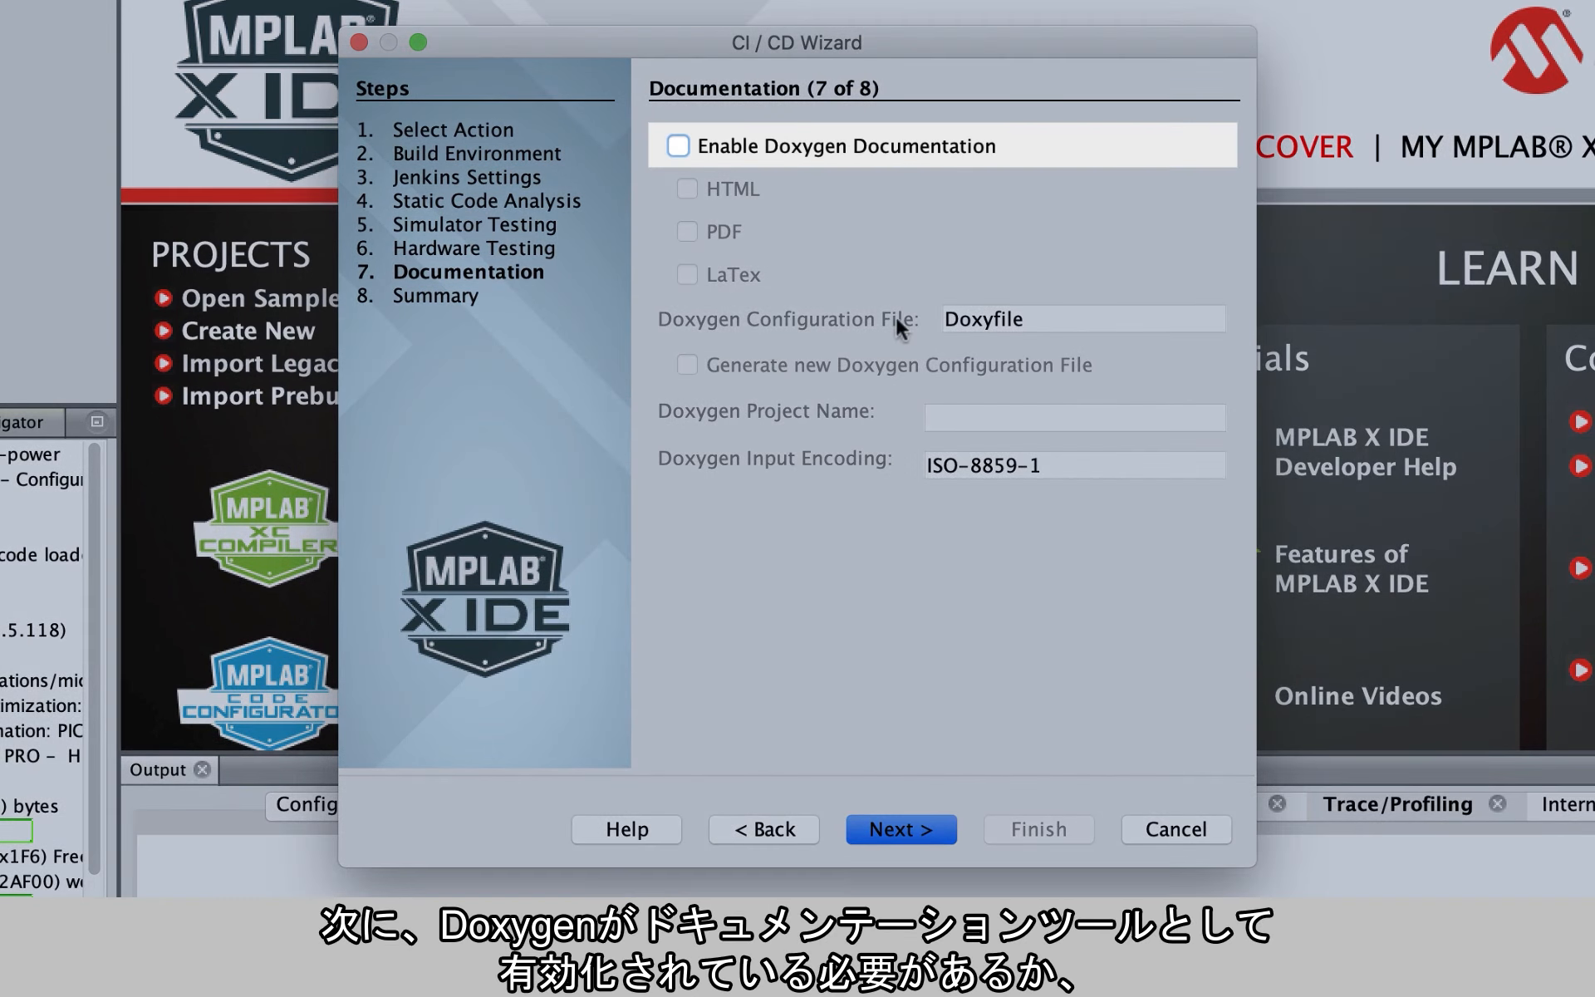
- Enable Doxygen documentation with PDF output and a new Doxygen configuration file, and finish the wizard to generate the pipeline files
{"action": "left_click", "coordinate": [887, 148]}
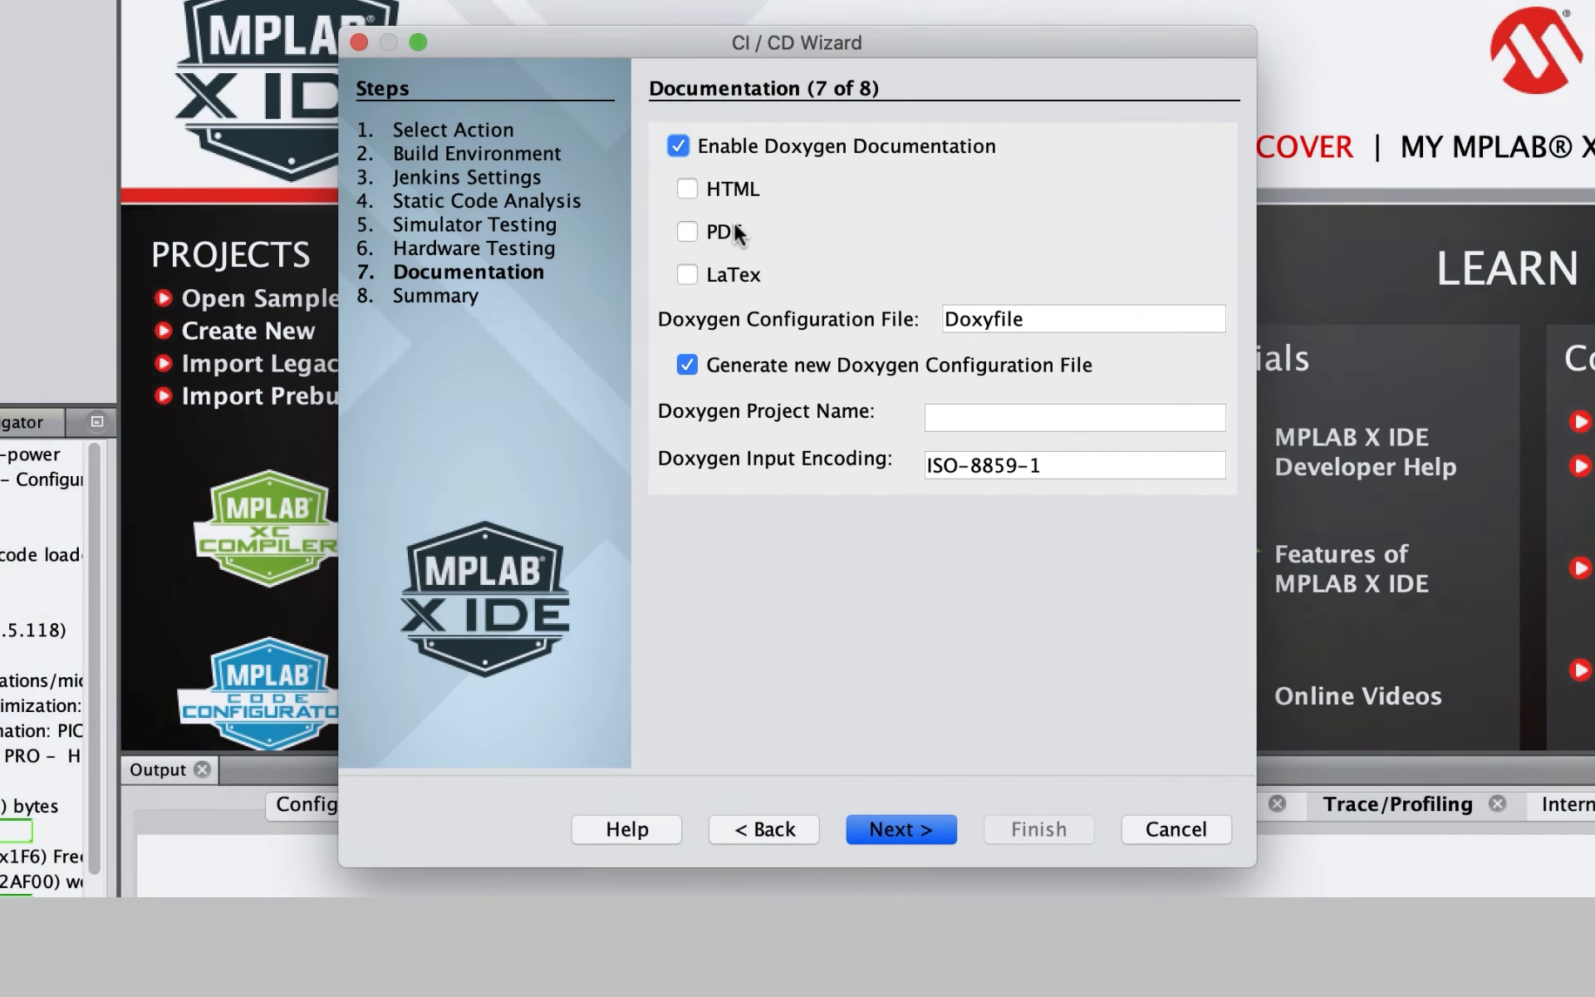
{"action": "left_click", "coordinate": [721, 231]}
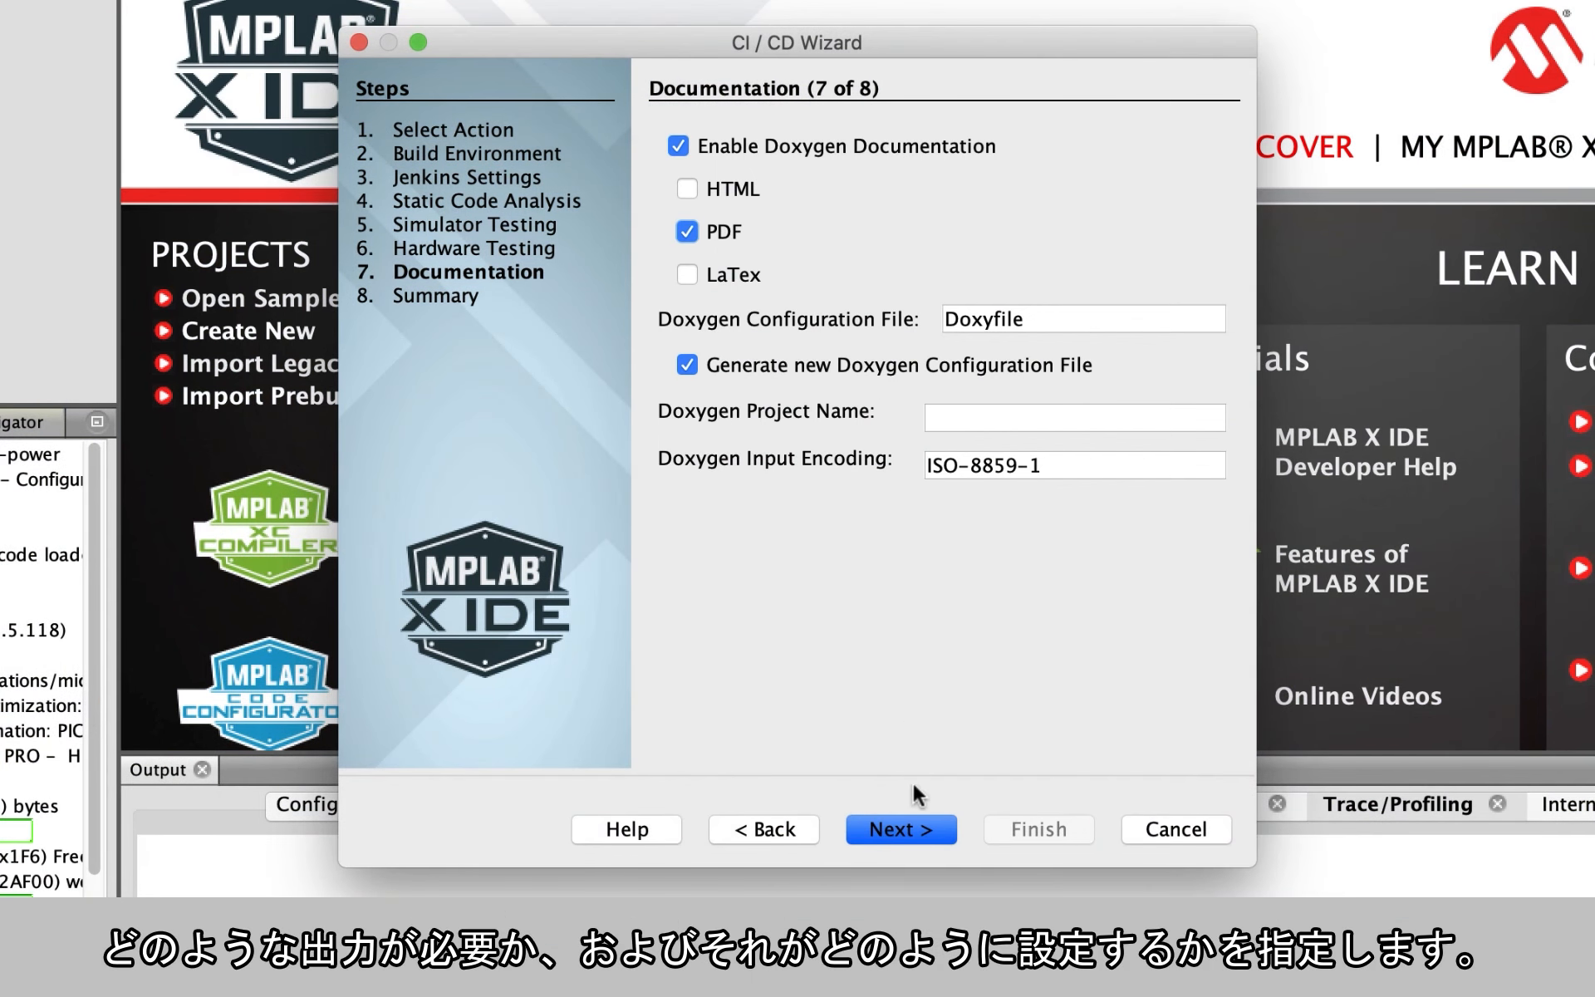
{"action": "left_click", "coordinate": [917, 827]}
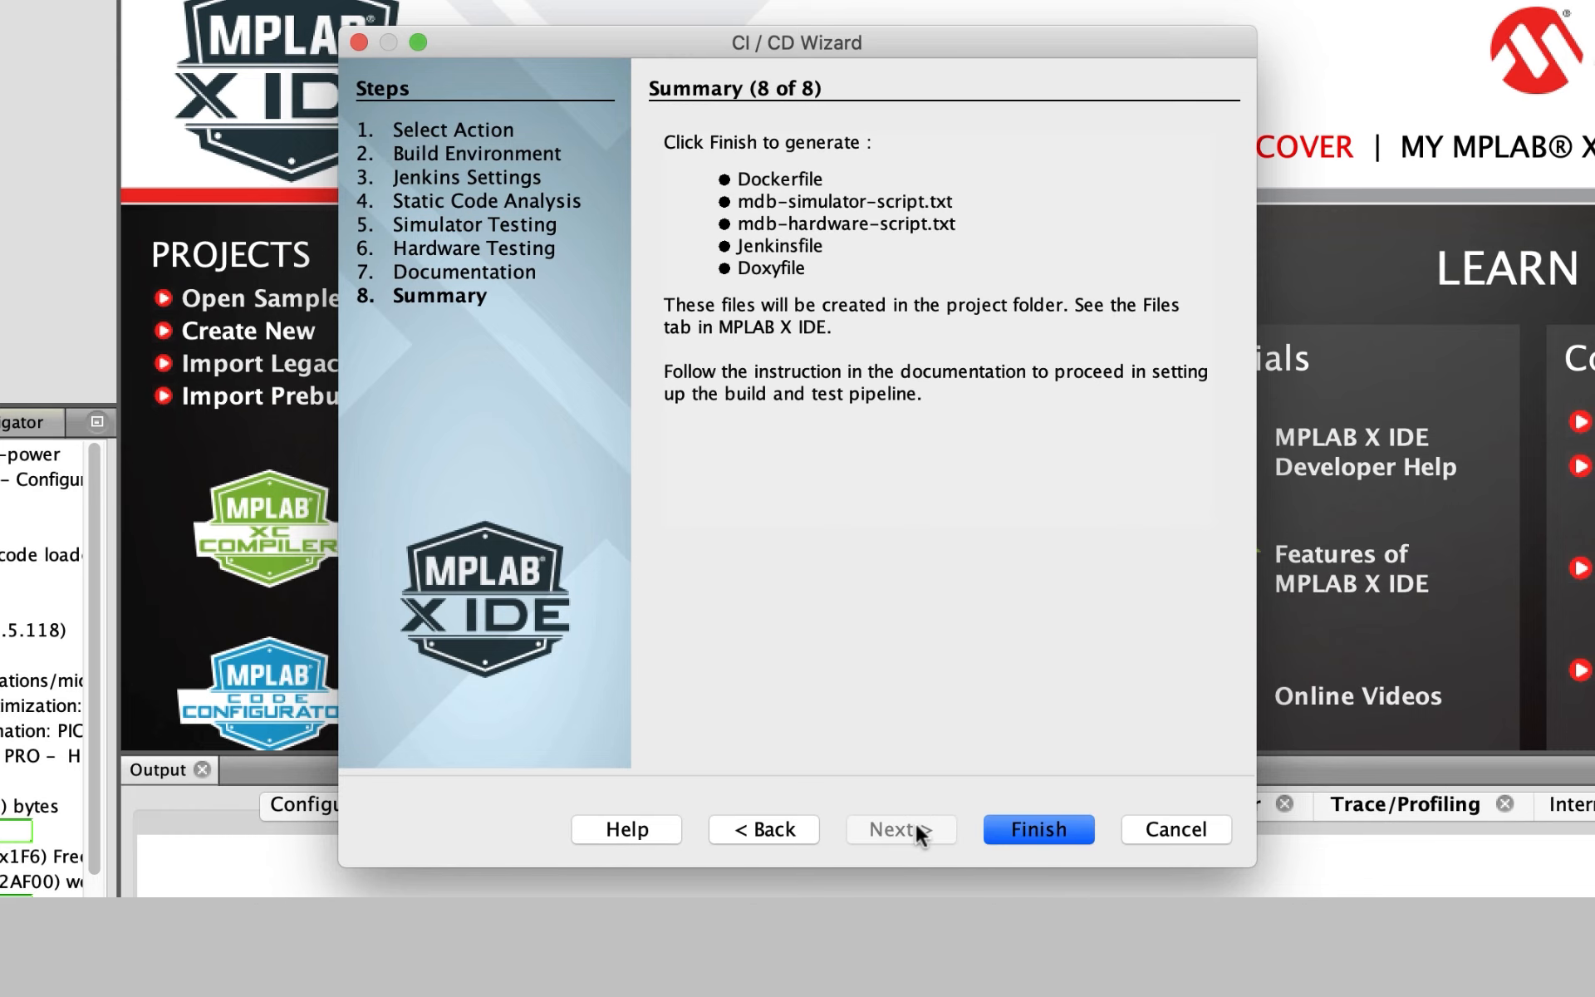
{"action": "left_click", "coordinate": [1007, 829]}
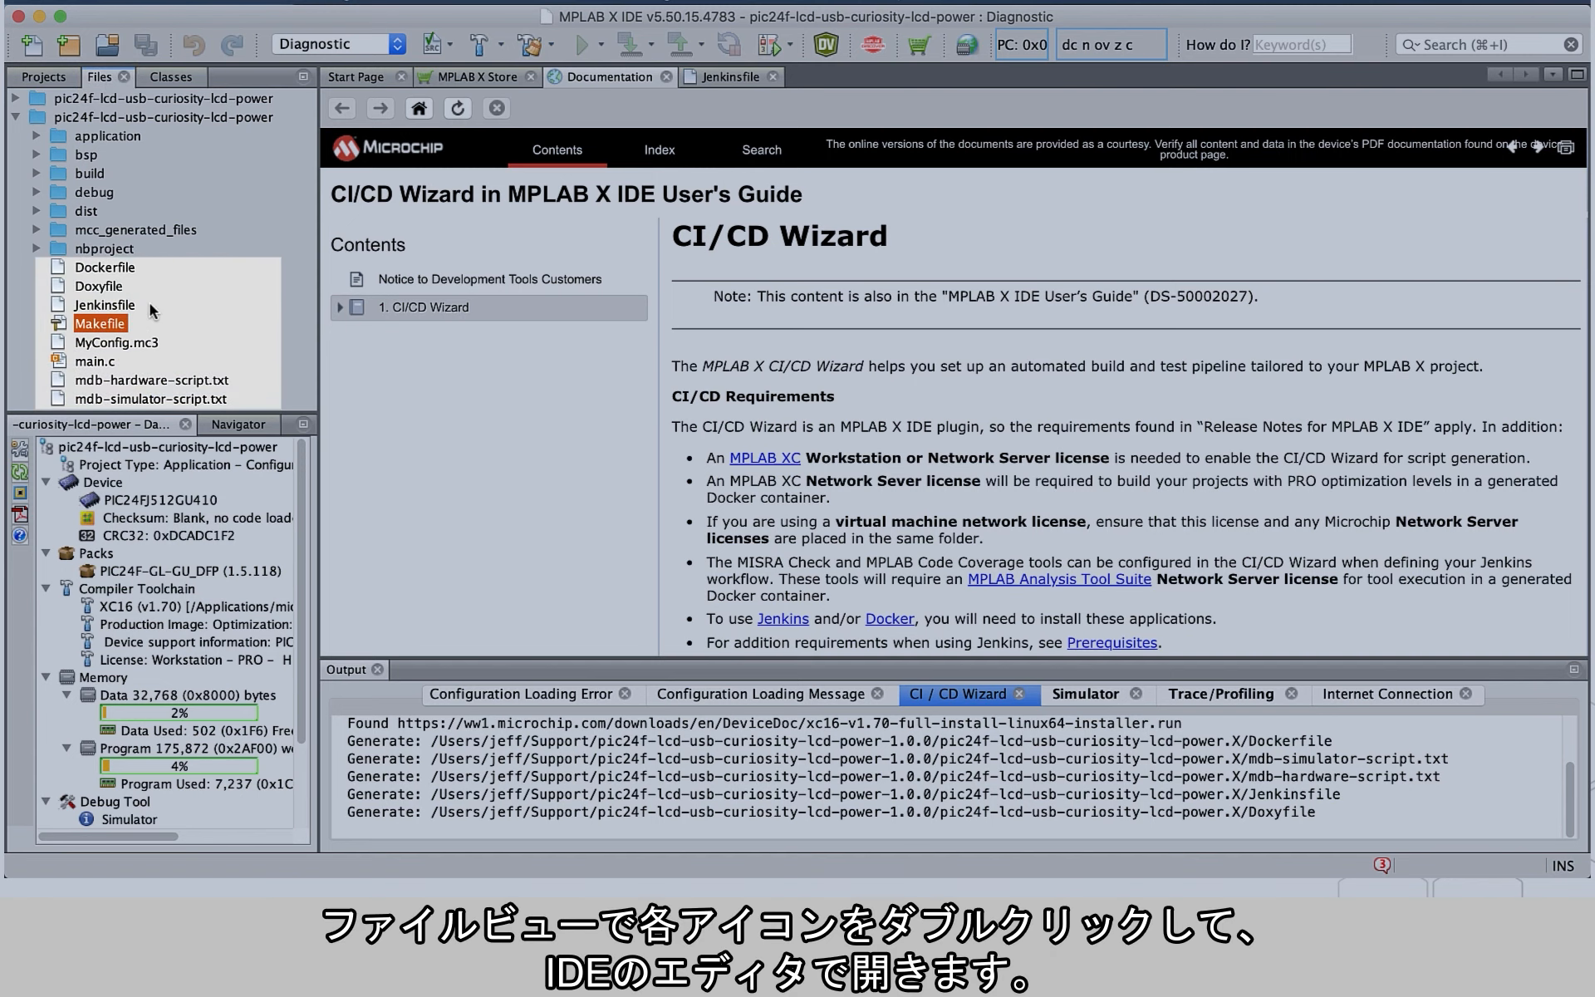
- Open the generated mdb-simulator-script.txt from the project files in the editor
{"action": "left_click", "coordinate": [158, 400]}
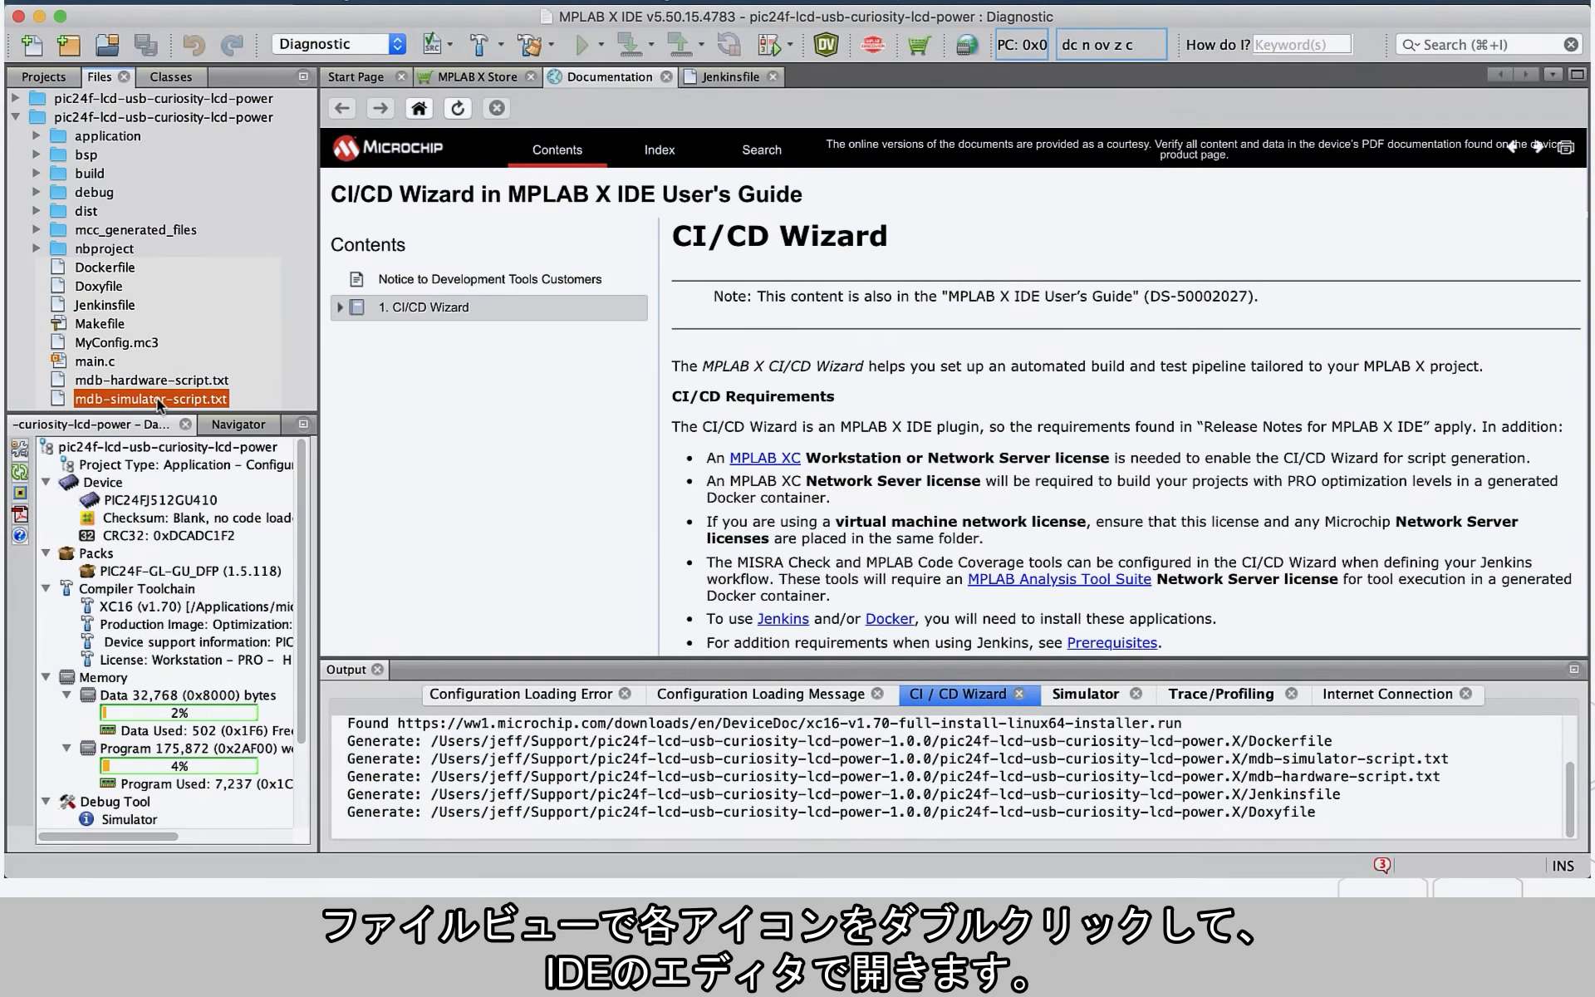
{"action": "double_click", "coordinate": [158, 399]}
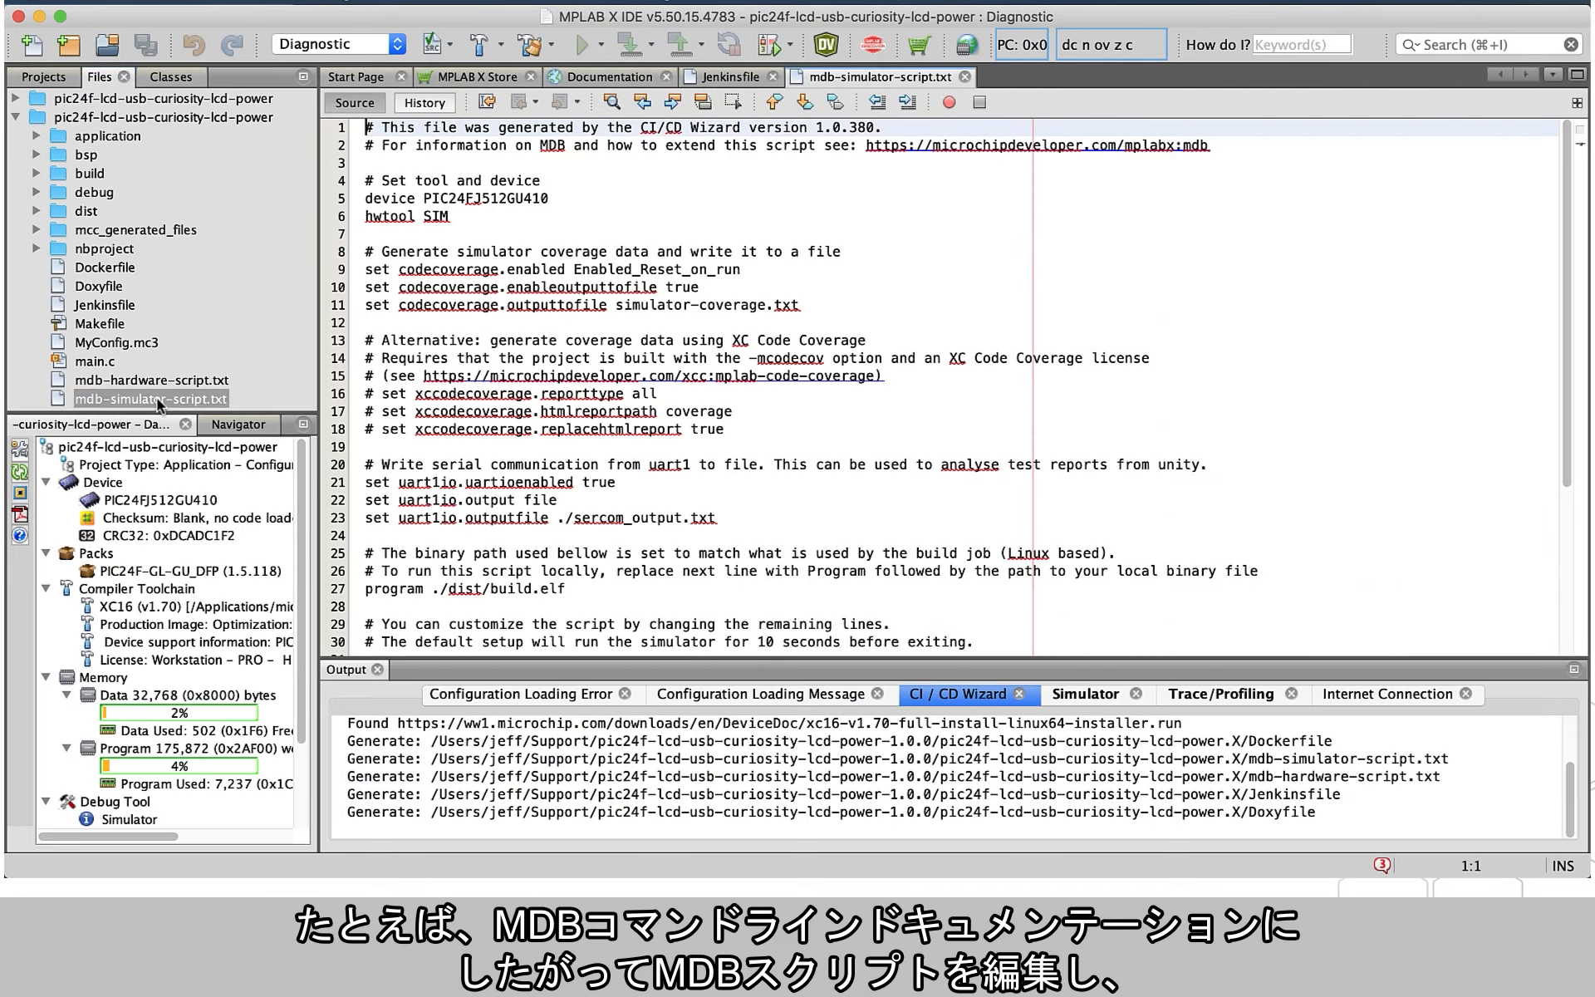